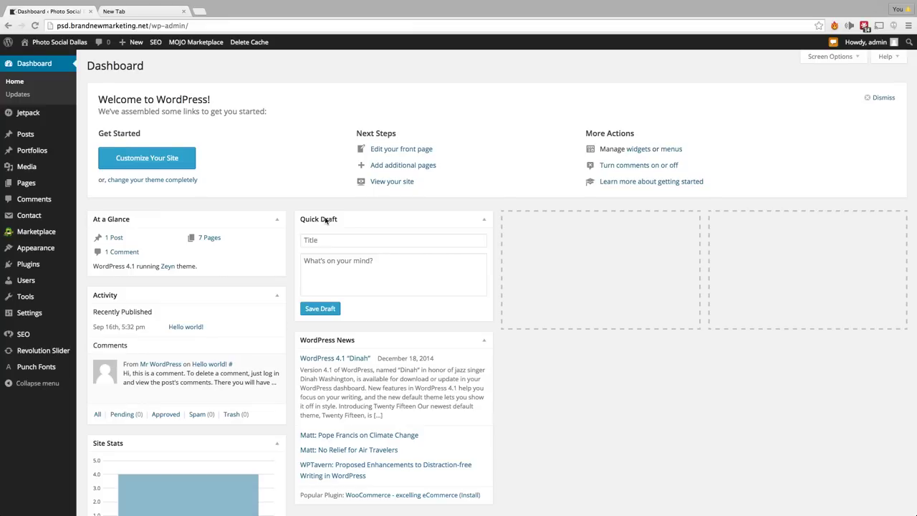
Switch from the WordPress Dashboard to the empty new Chrome tab
click(161, 11)
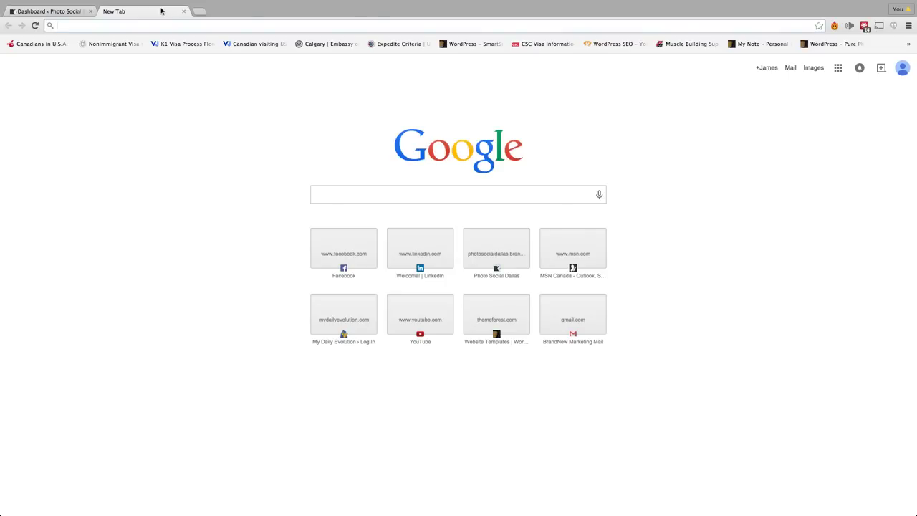
Load psd.brandnewmarketing.net in the new tab
text(psd.brandnewmarketing.net)
key(Return)
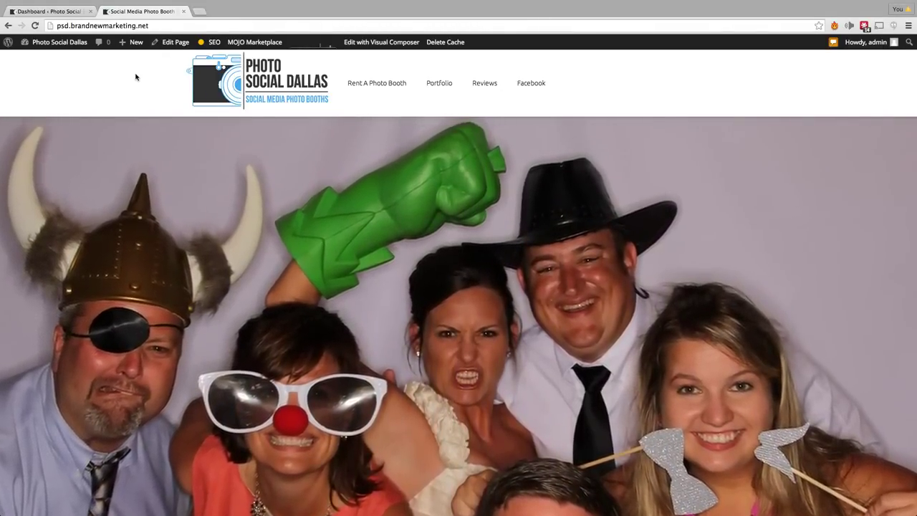
scroll(136, 76, down, 2)
scroll(136, 76, up, 2)
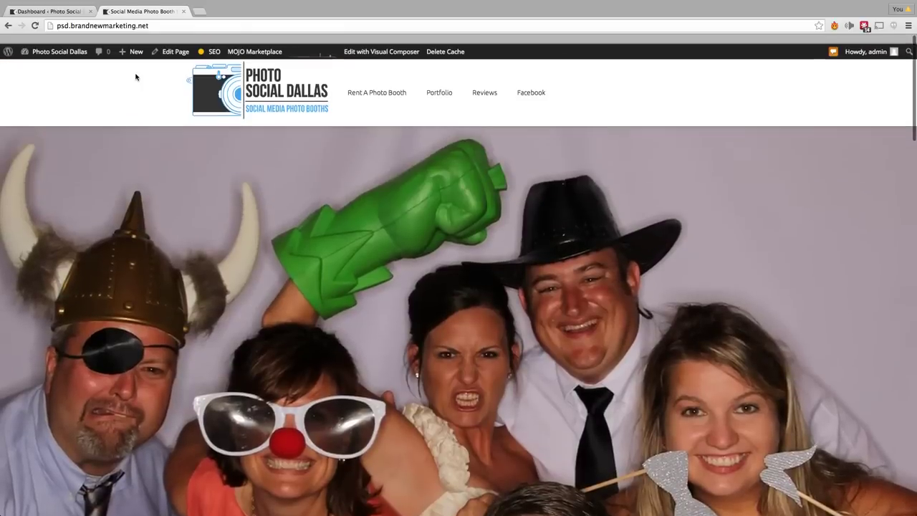
scroll(136, 77, down, 4)
scroll(136, 77, down, 3)
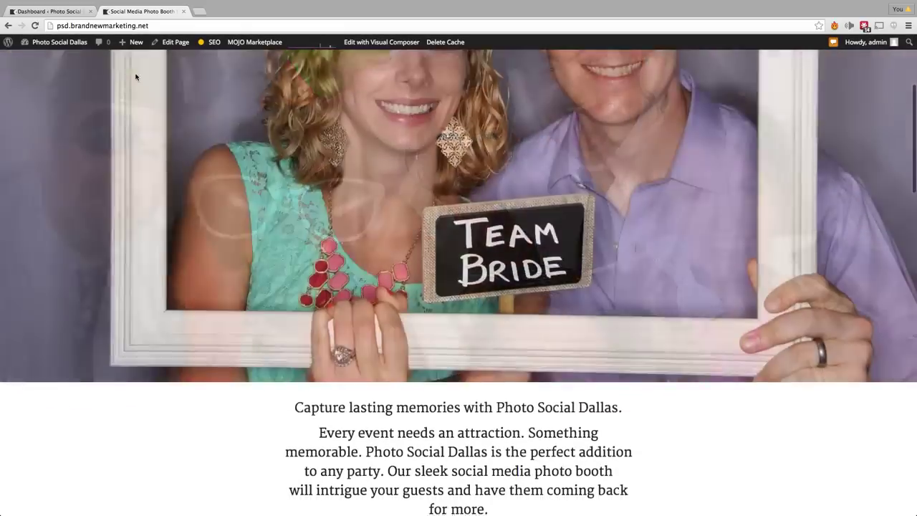
scroll(136, 76, down, 2)
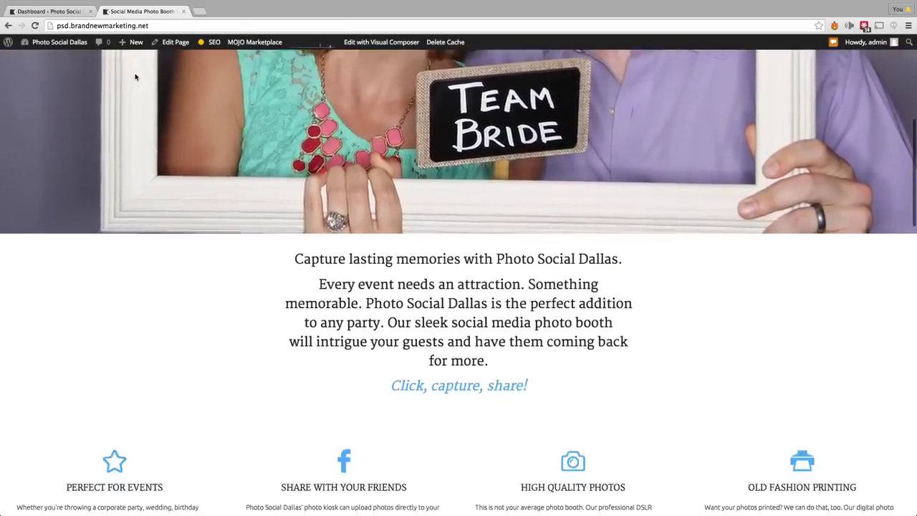
scroll(164, 103, down, 9)
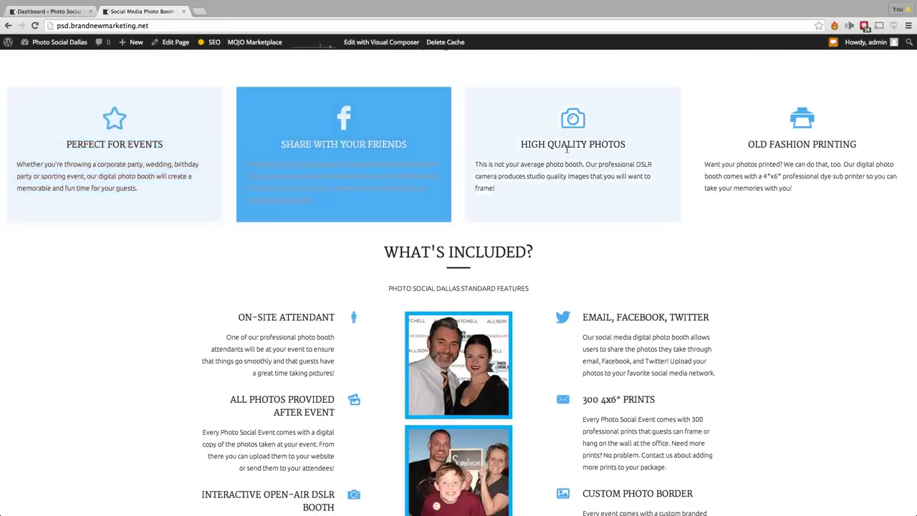
scroll(166, 232, down, 7)
scroll(166, 233, up, 20)
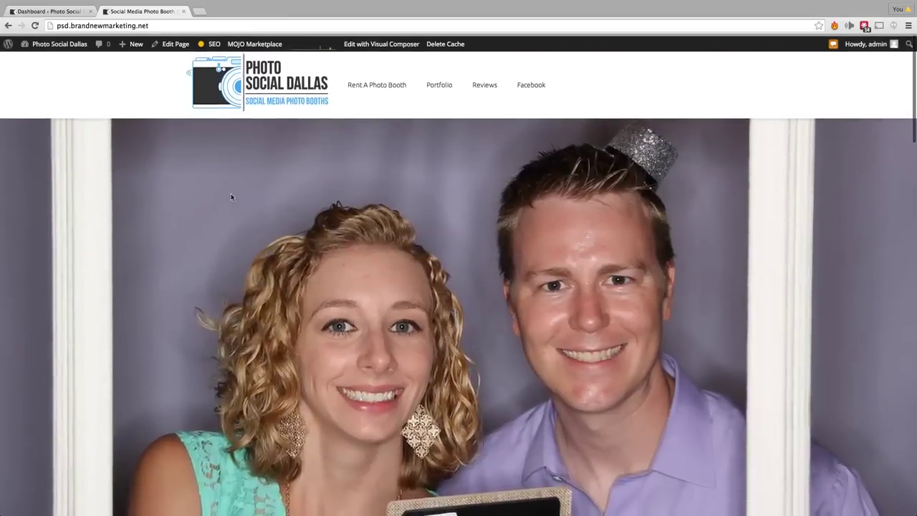
click(382, 85)
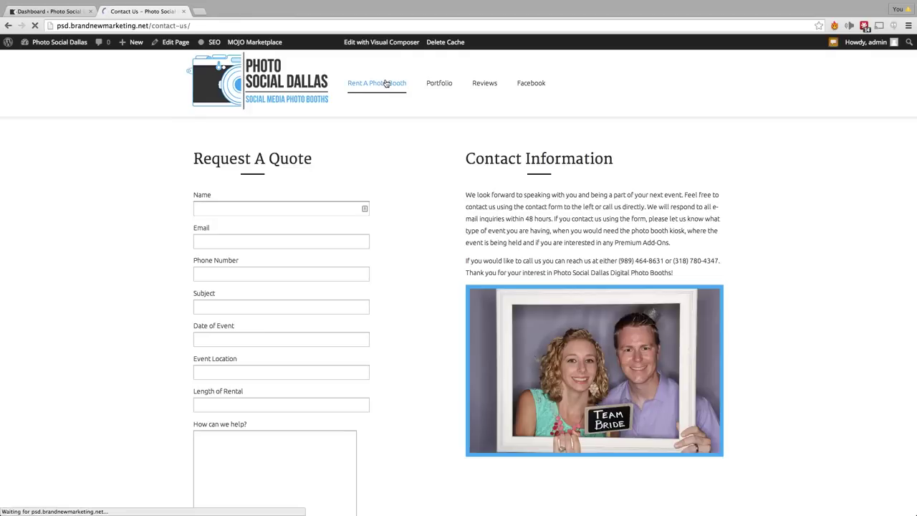
click(442, 84)
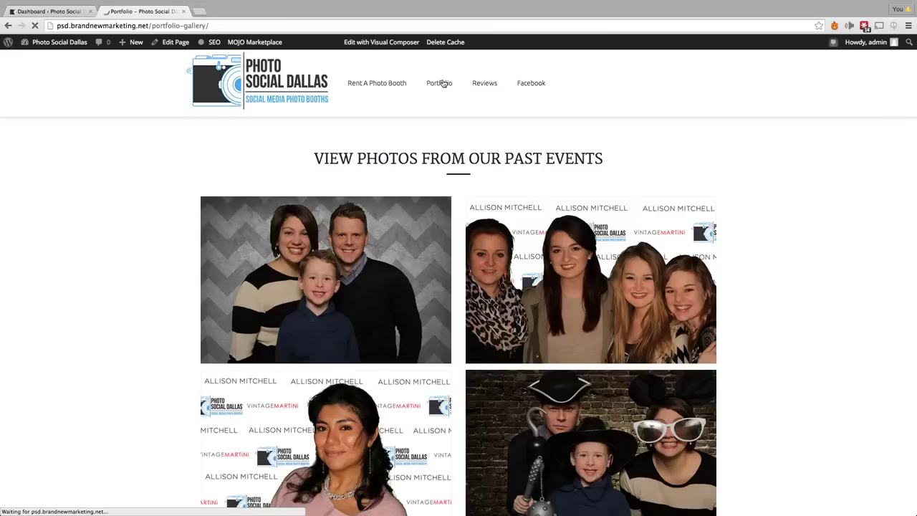
scroll(100, 170, down, 2)
scroll(104, 169, down, 3)
scroll(105, 168, up, 5)
click(207, 99)
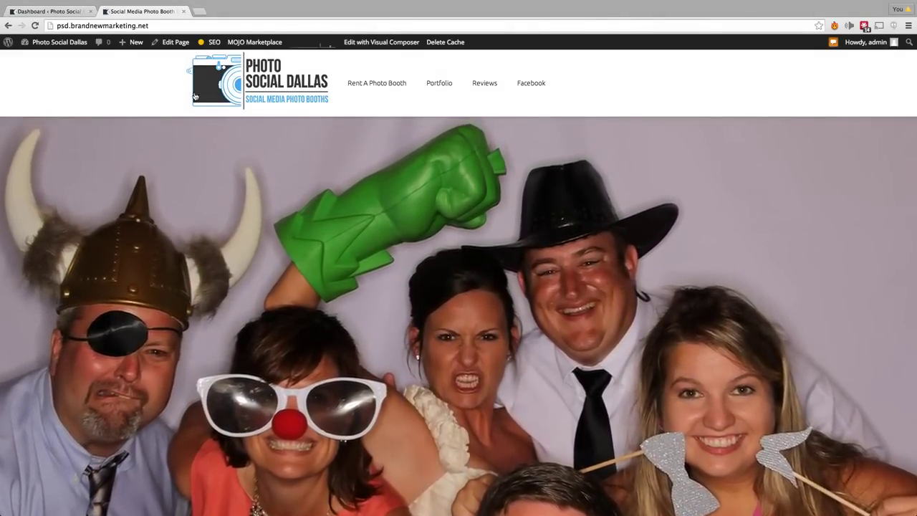
click(33, 11)
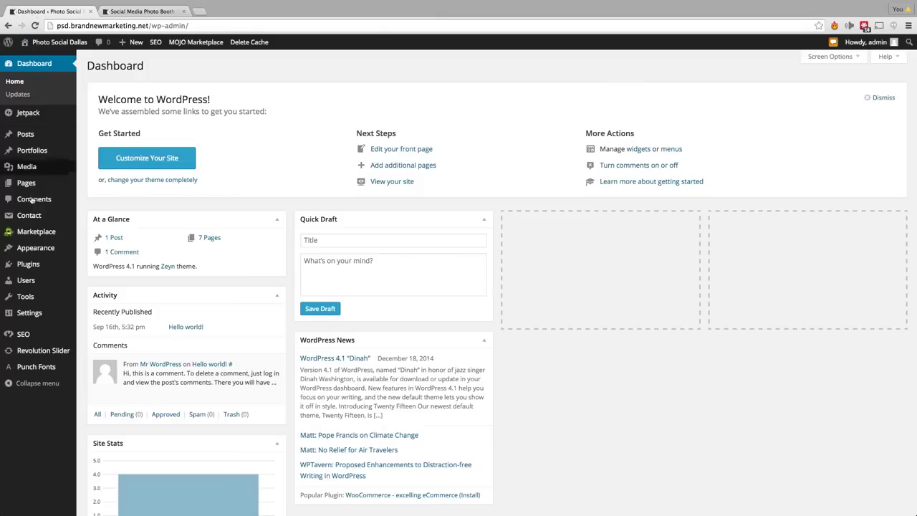
Search Plugins > Add New for 'duplicator' and install the Duplicator plugin, confirming the prompt
mouse_move(27, 265)
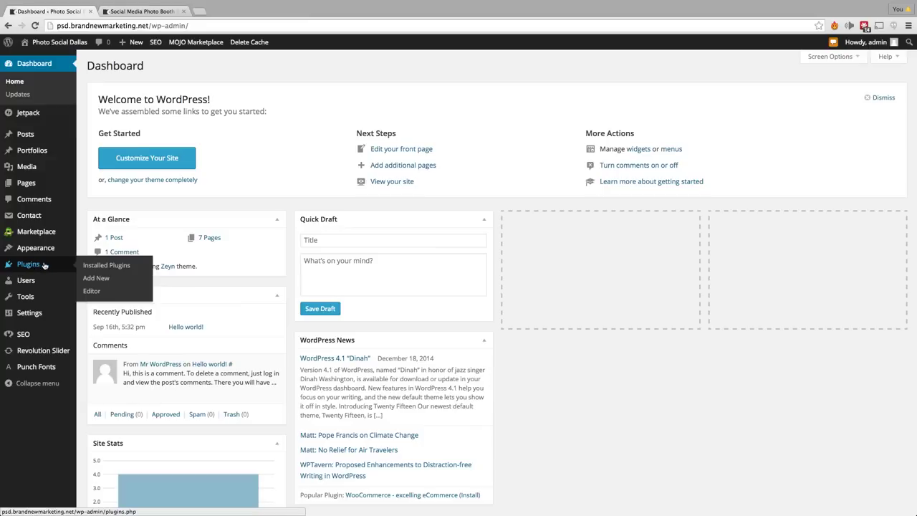
click(98, 279)
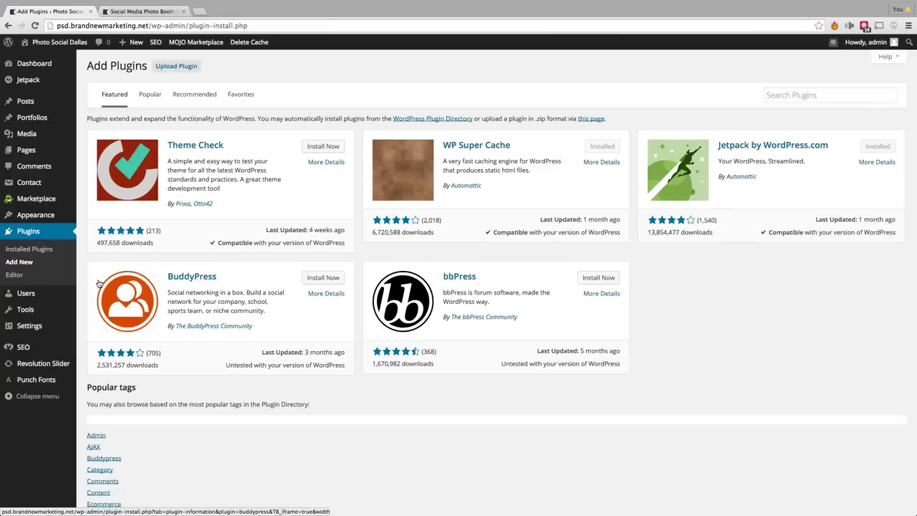
click(789, 96)
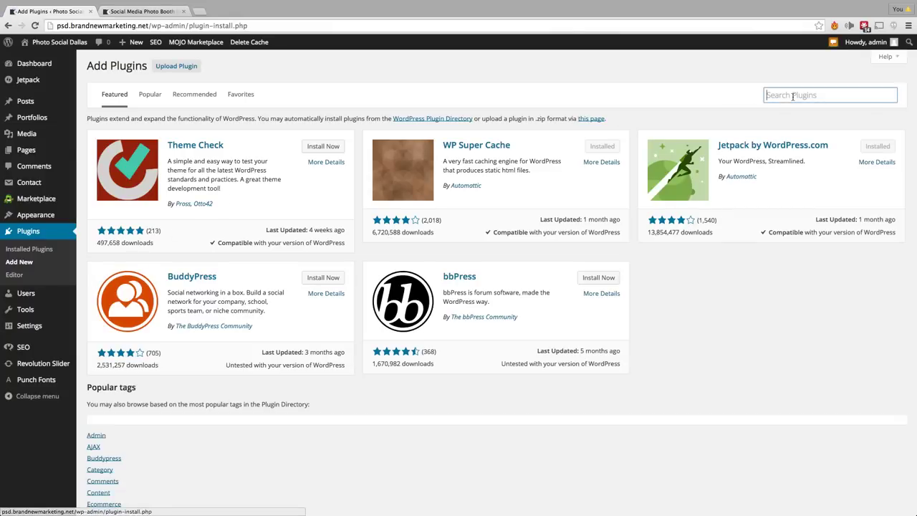
text(duplicator)
key(Return)
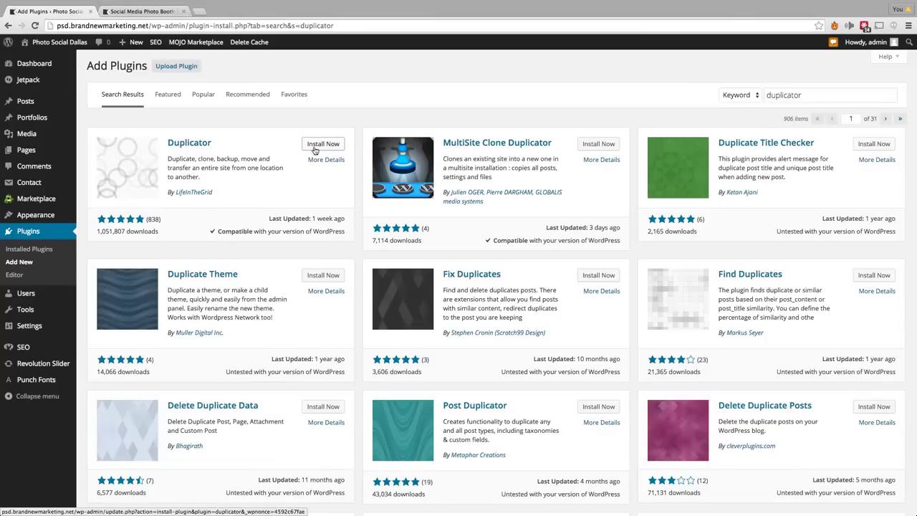
click(313, 151)
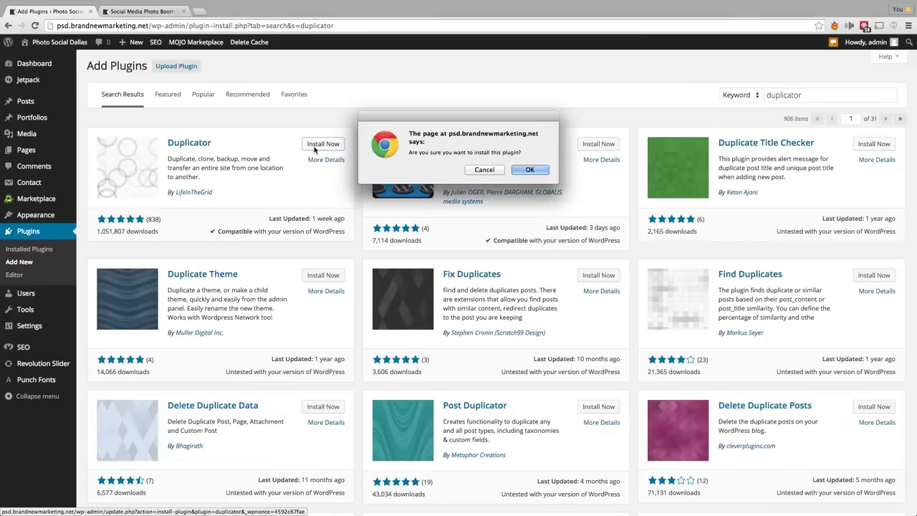
click(527, 169)
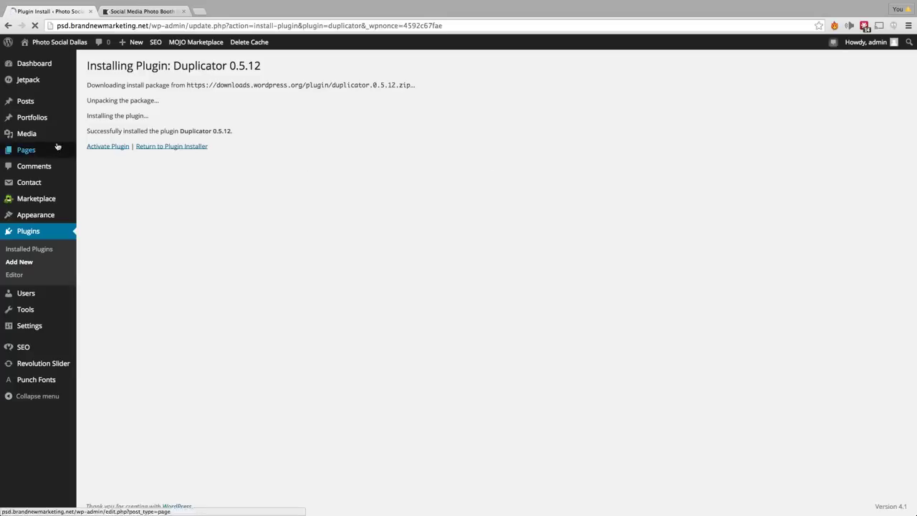
Activate Duplicator and go to its Packages page from the sidebar
click(103, 147)
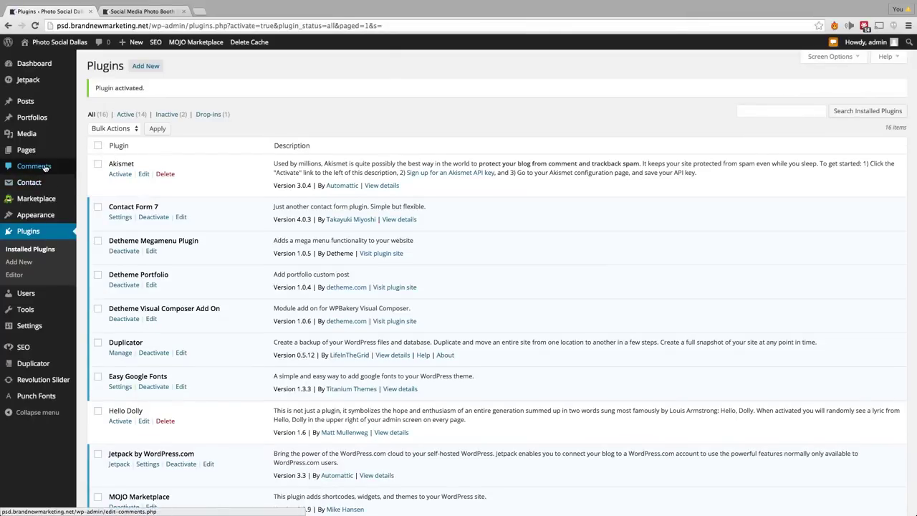
mouse_move(38, 363)
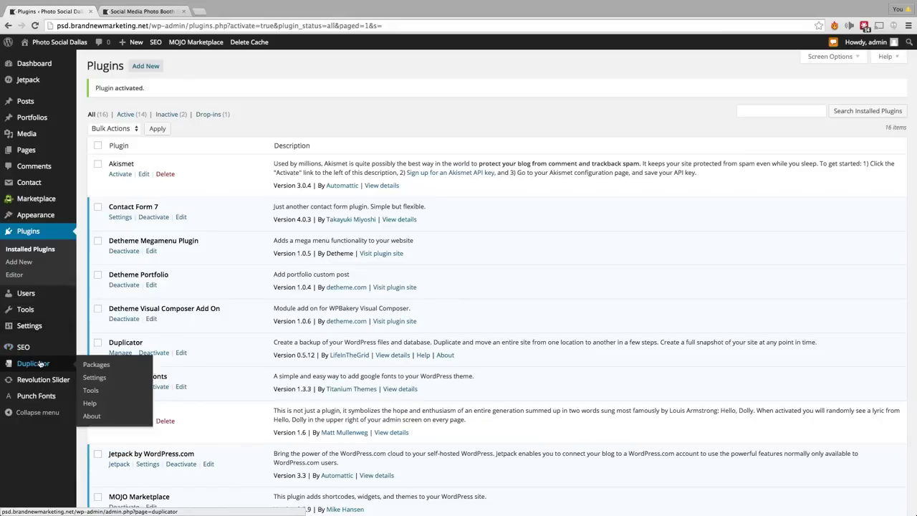
click(41, 365)
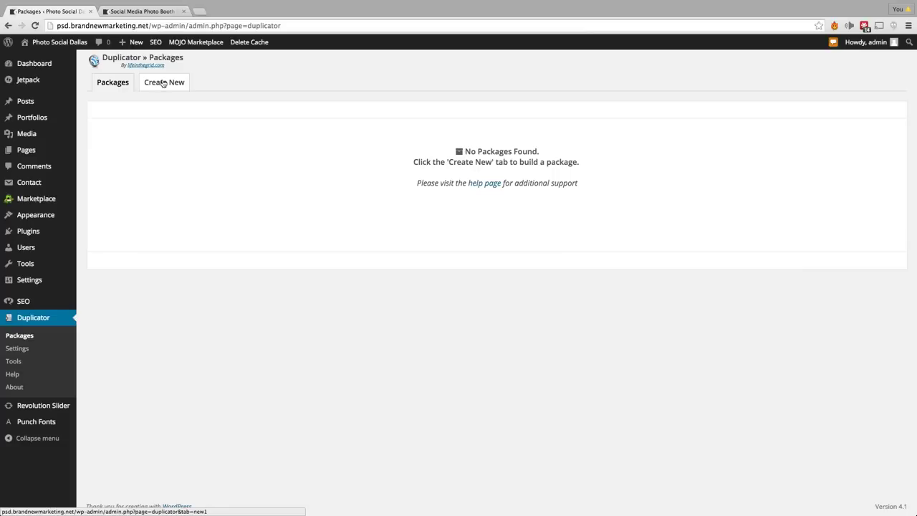
Start a Create New package and review the passing requirement checks
click(163, 82)
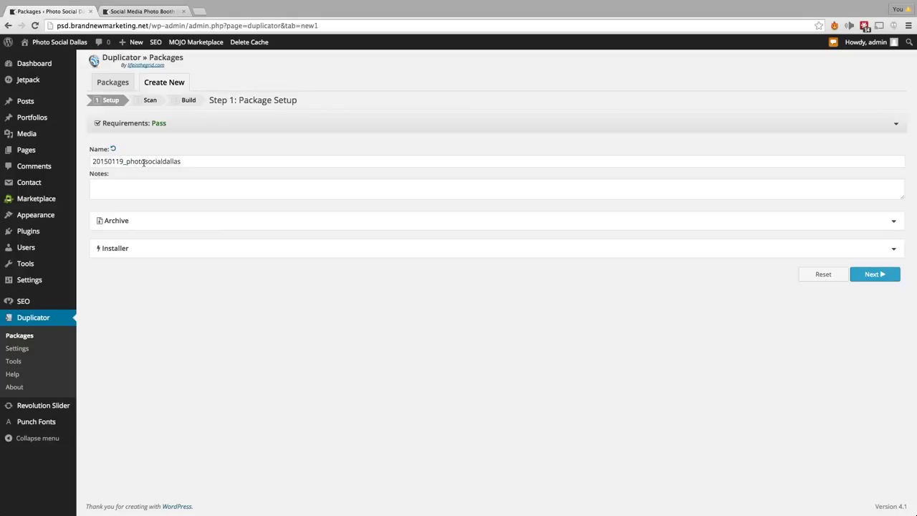
click(105, 125)
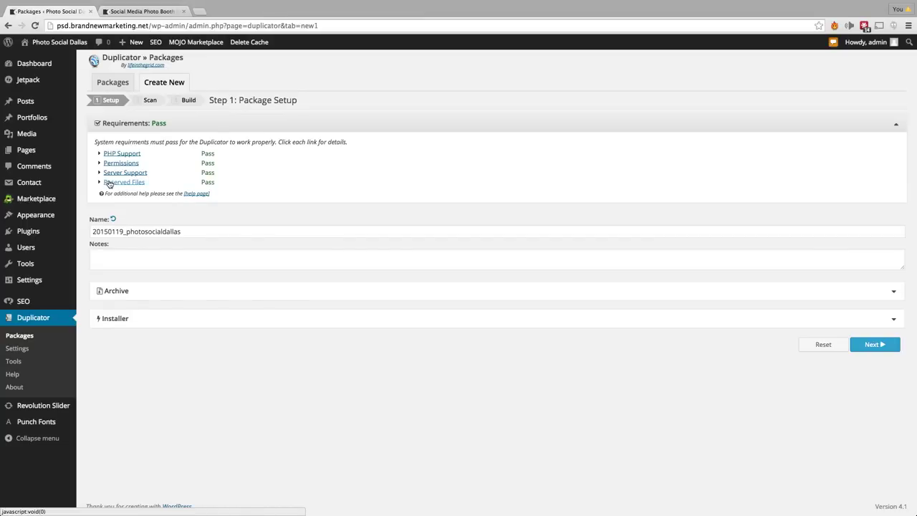
click(123, 123)
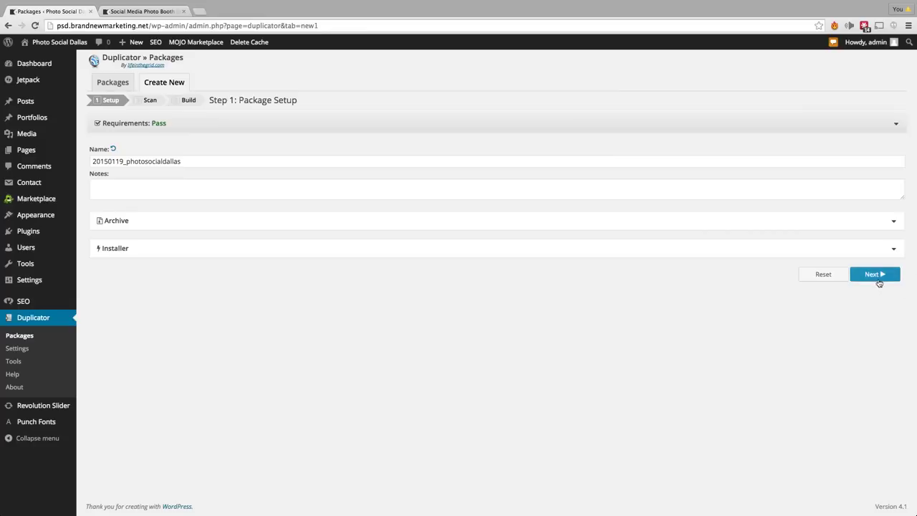
Continue past setup to the scan step and build the package
click(879, 282)
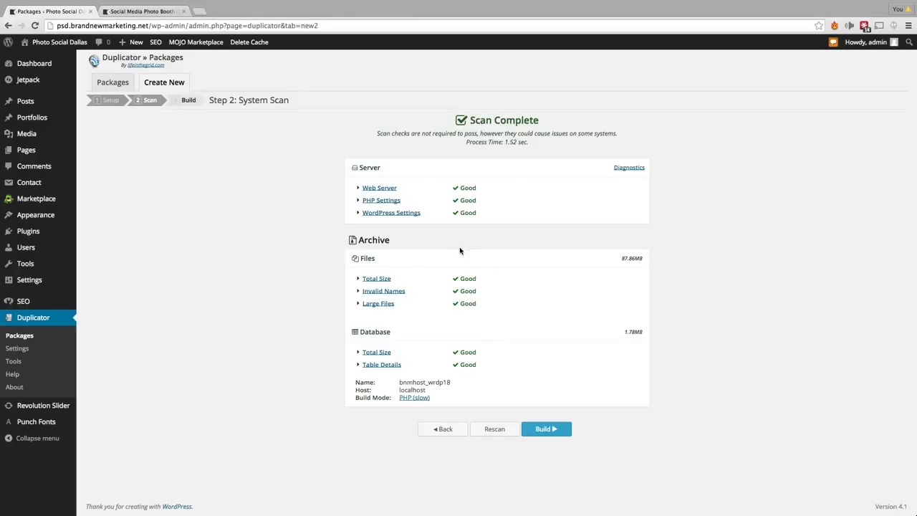
click(548, 429)
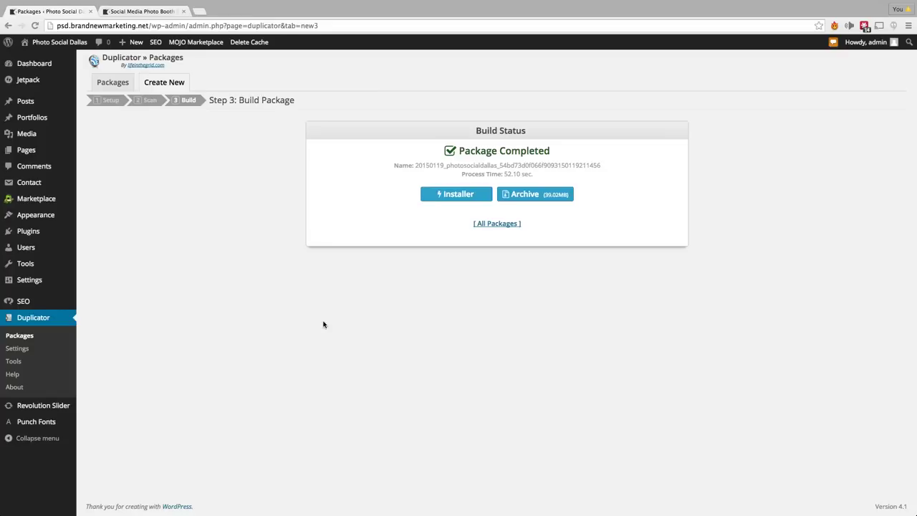
Download the package's installer.php and its 39.02MB archive zip
click(449, 199)
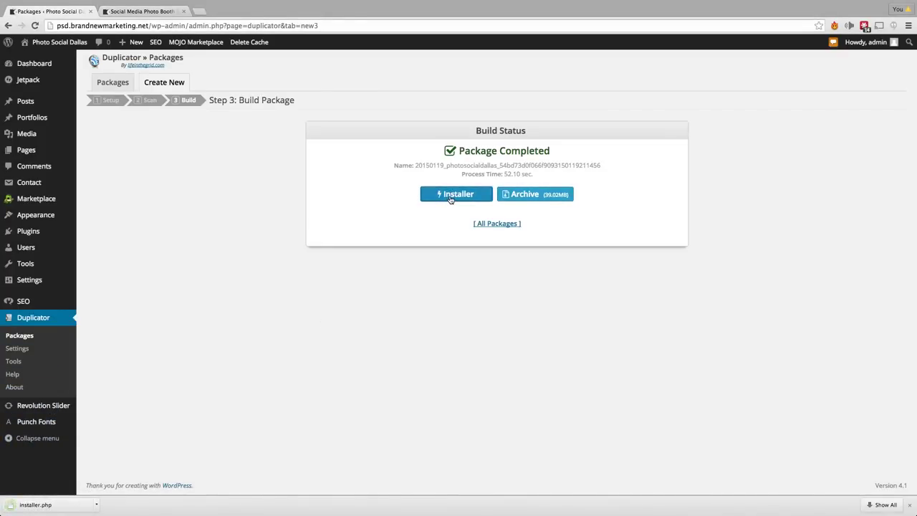
click(529, 198)
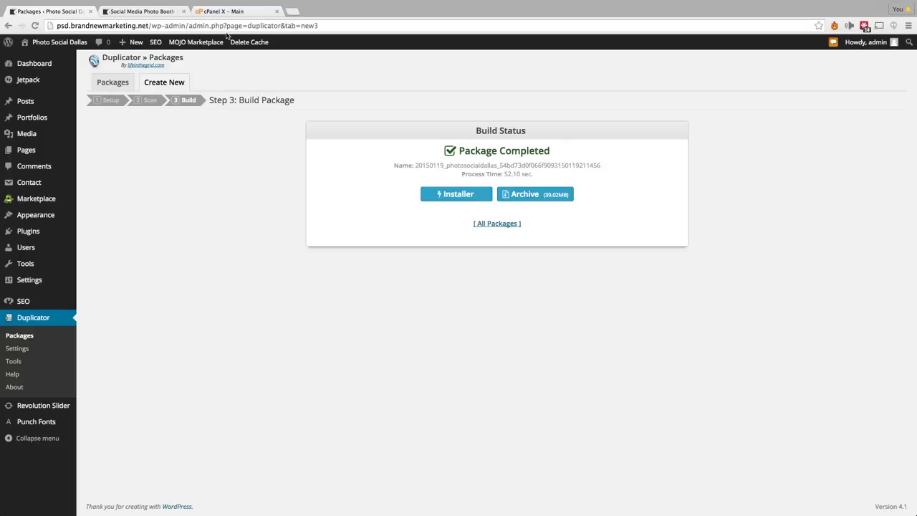
Switch to the cPanel X tab and scroll down to the Databases section
click(235, 12)
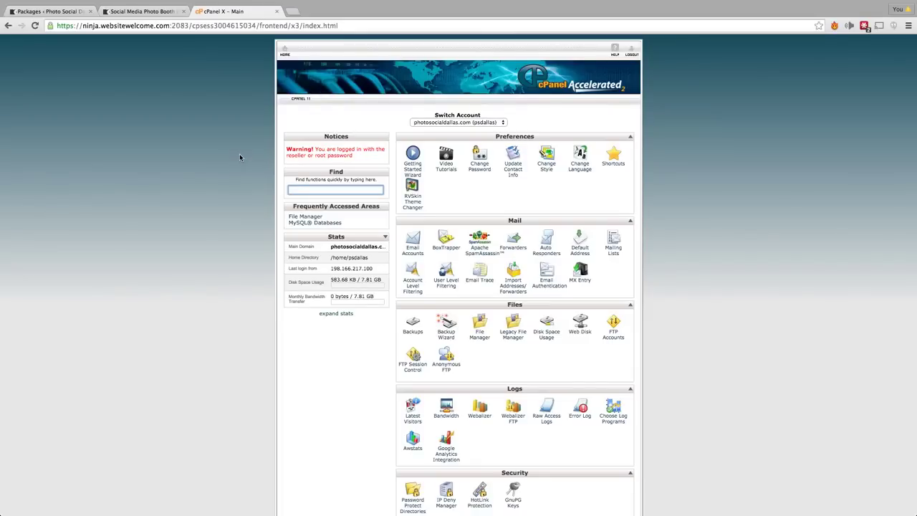
scroll(241, 157, down, 7)
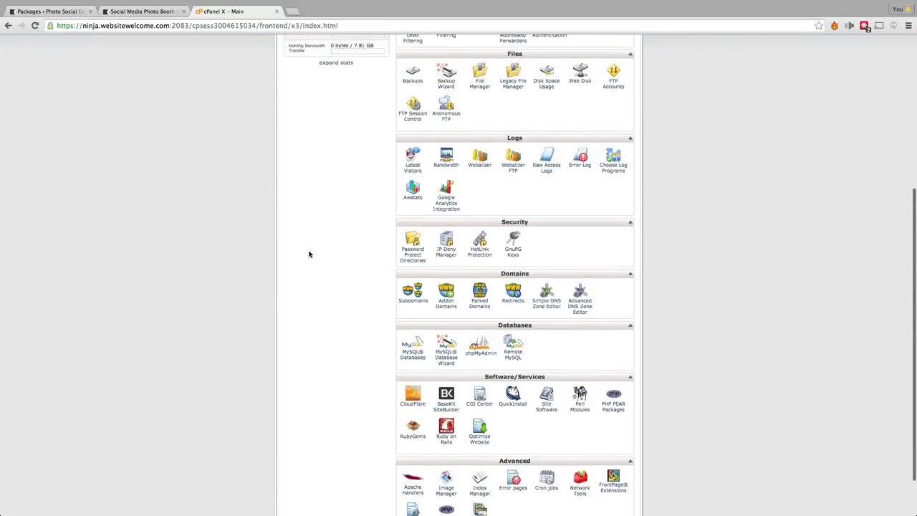
Create the MySQL database psdallas_wordpress, then return to MySQL Databases
click(409, 363)
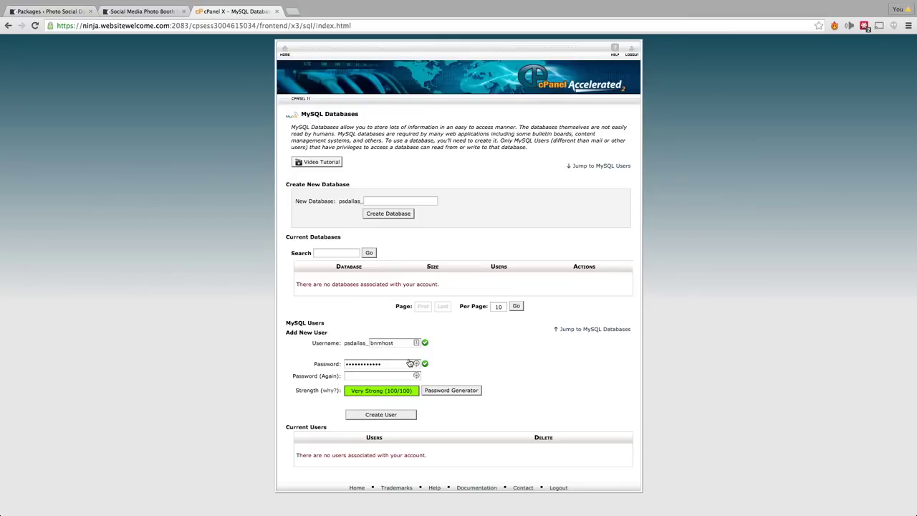
click(420, 198)
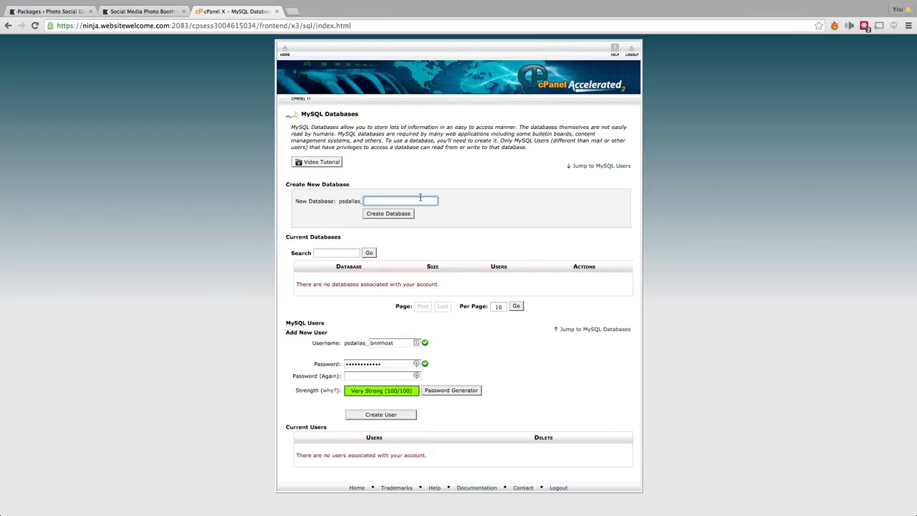
text(wordpress)
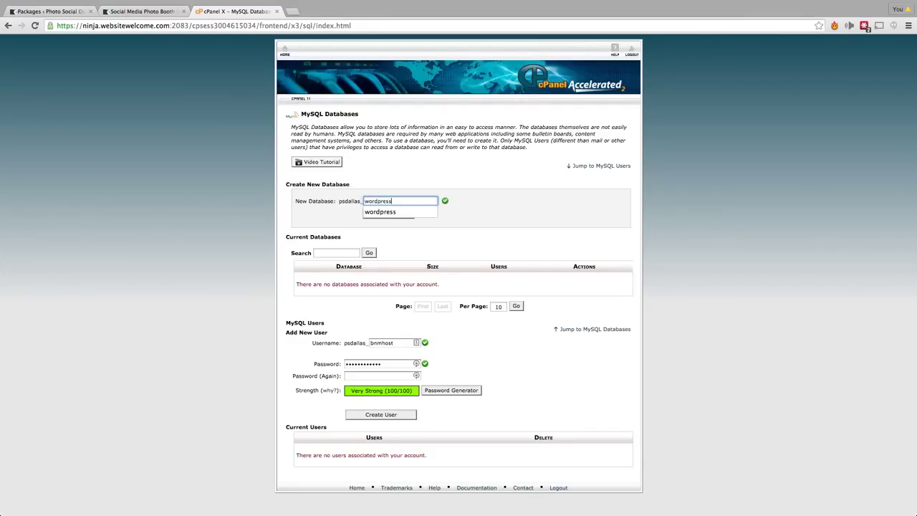
click(420, 211)
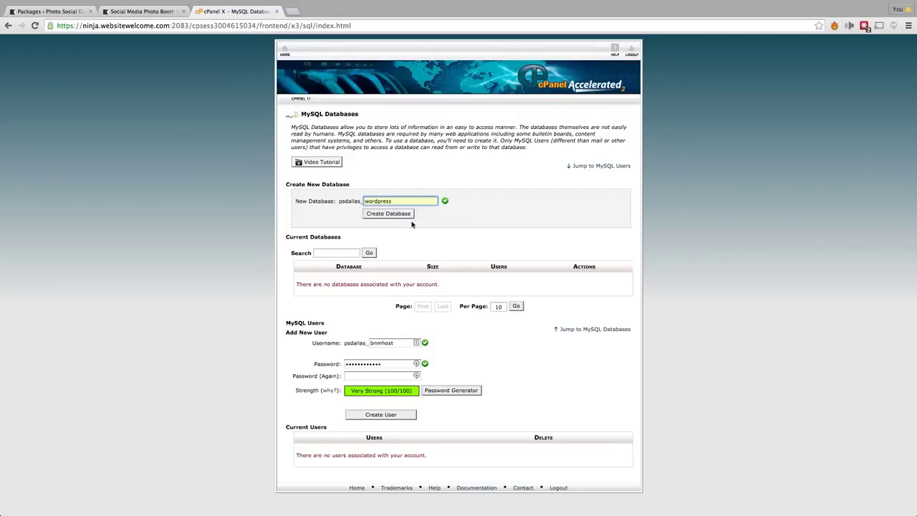
click(387, 215)
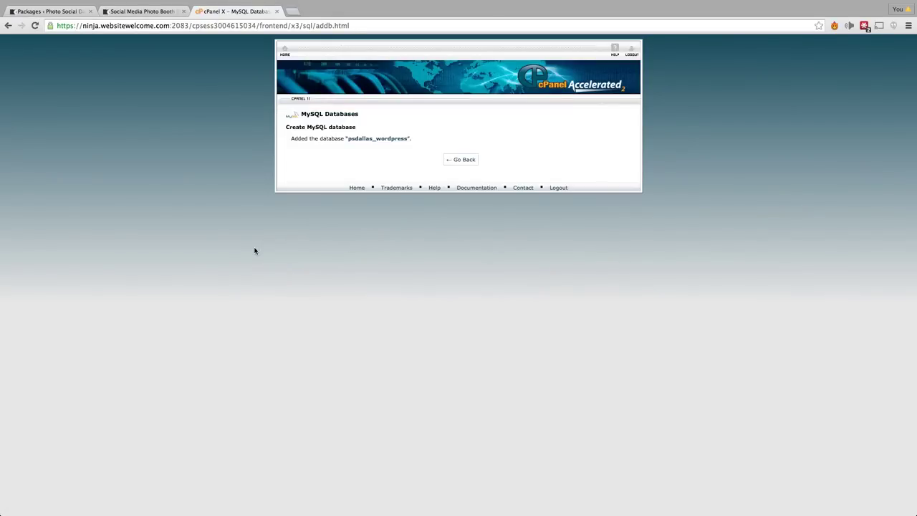
click(458, 159)
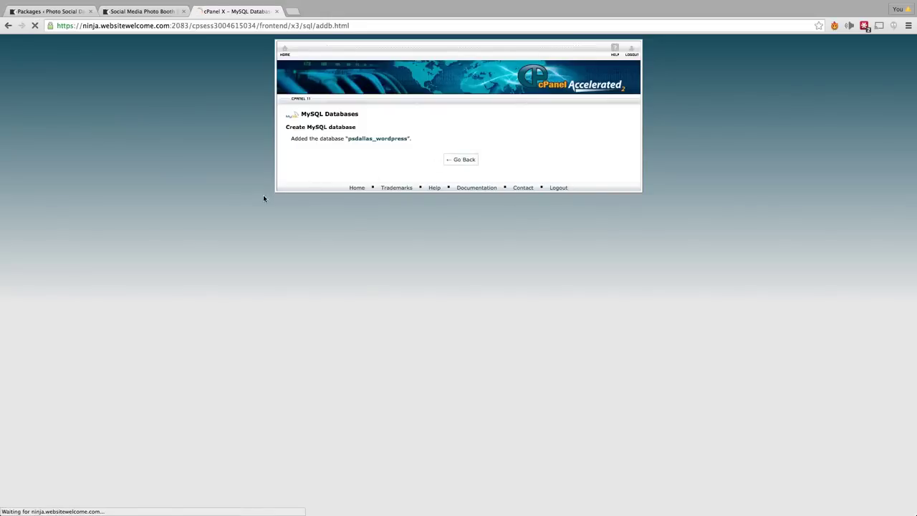
Add MySQL user psdallas_admin with the account password entered twice
scroll(250, 199, down, 3)
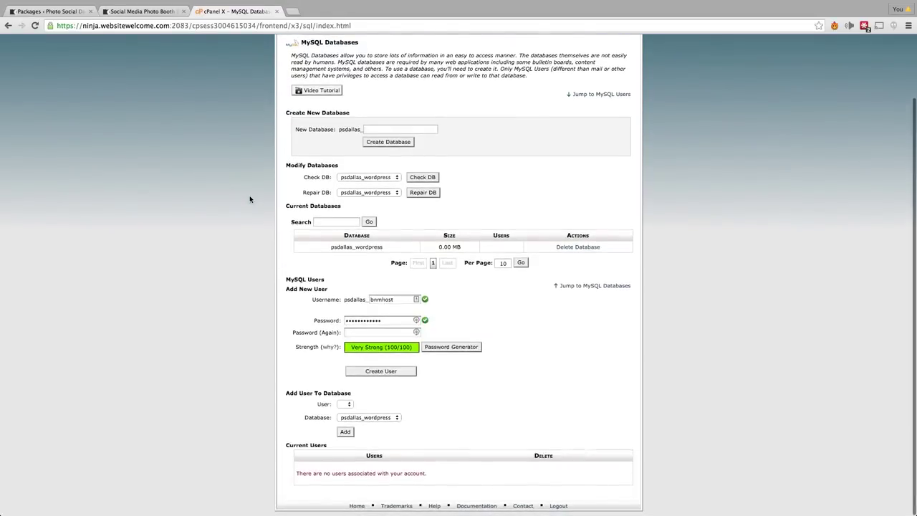
double_click(390, 299)
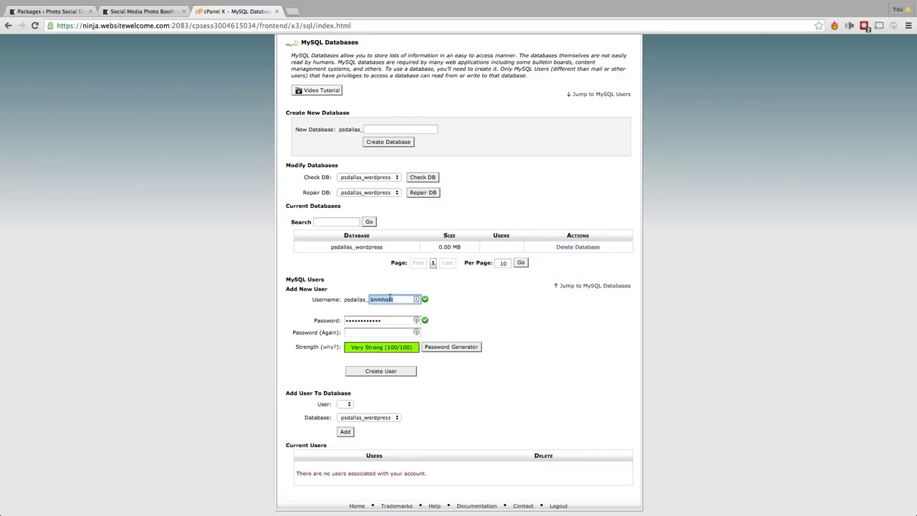
text(admin)
key(Tab)
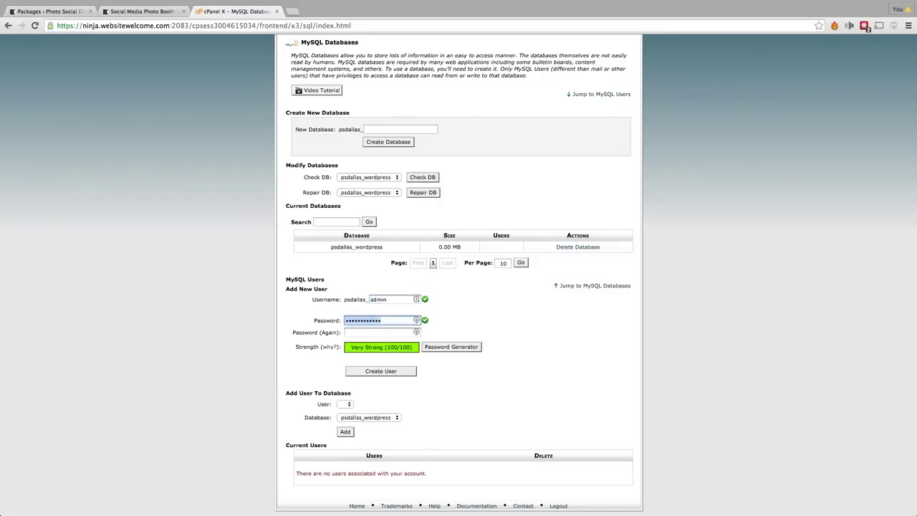
text(••••••)
key(Tab)
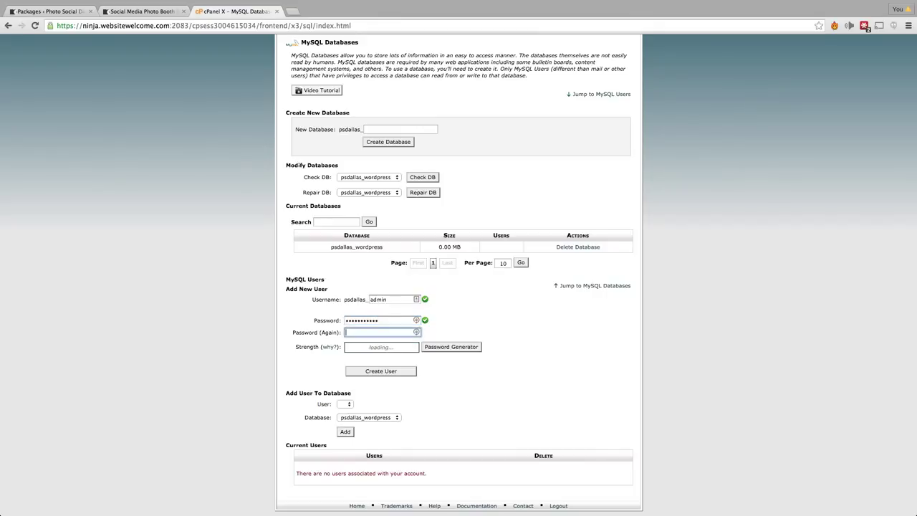
text(••••••••)
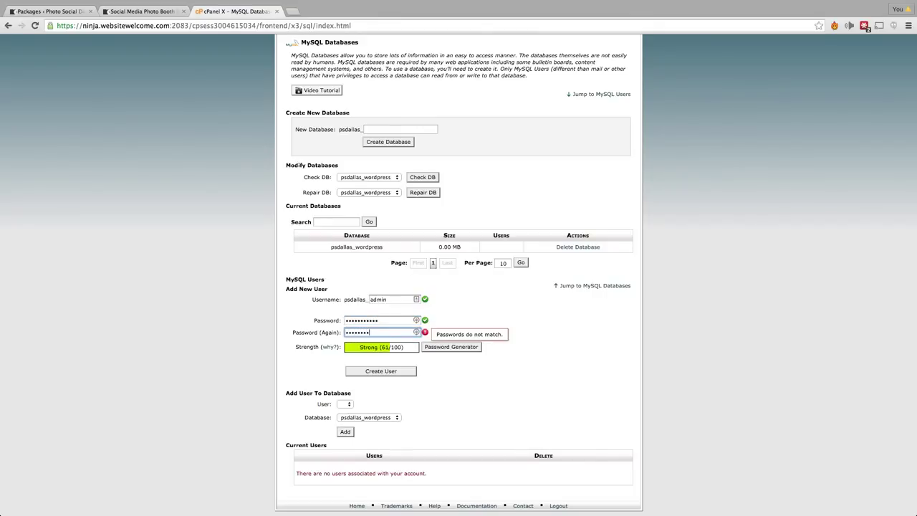
text(•••)
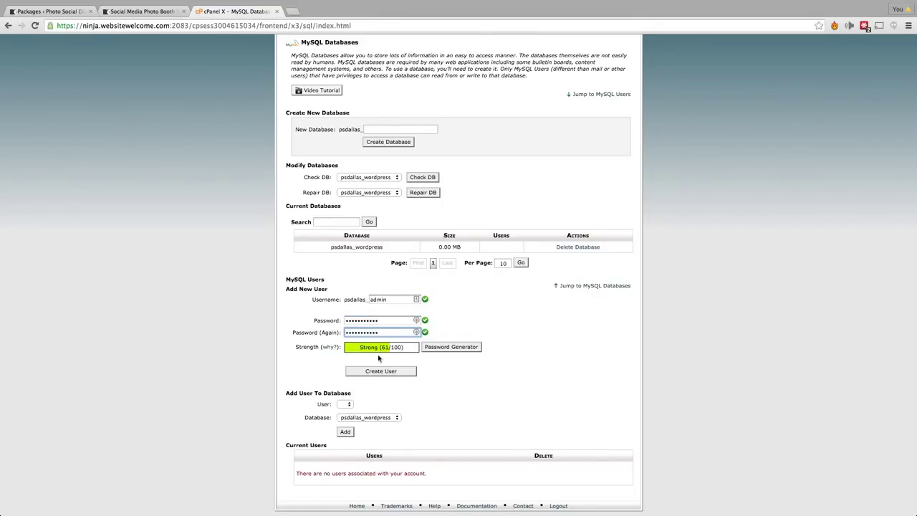
click(380, 371)
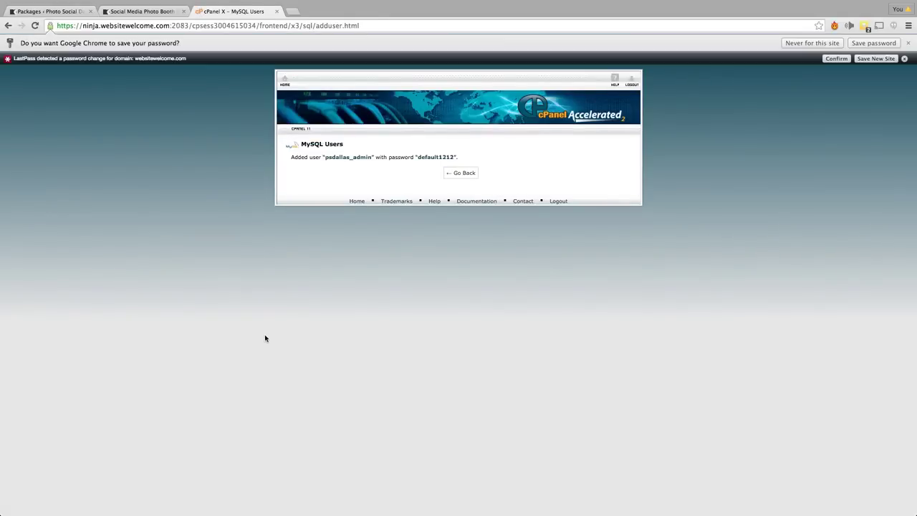
Back on MySQL Databases, select database psdallas_wordpress and user psdallas_admin under Add User To Database
click(464, 174)
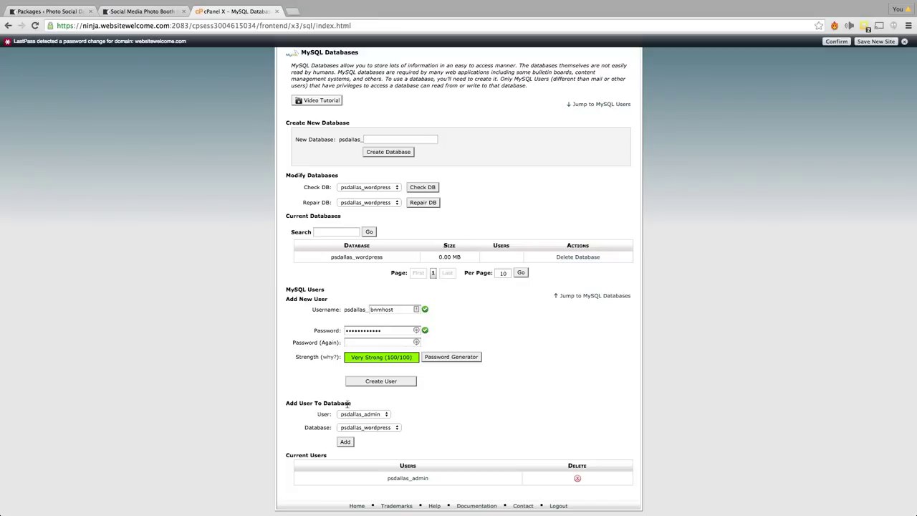
click(393, 428)
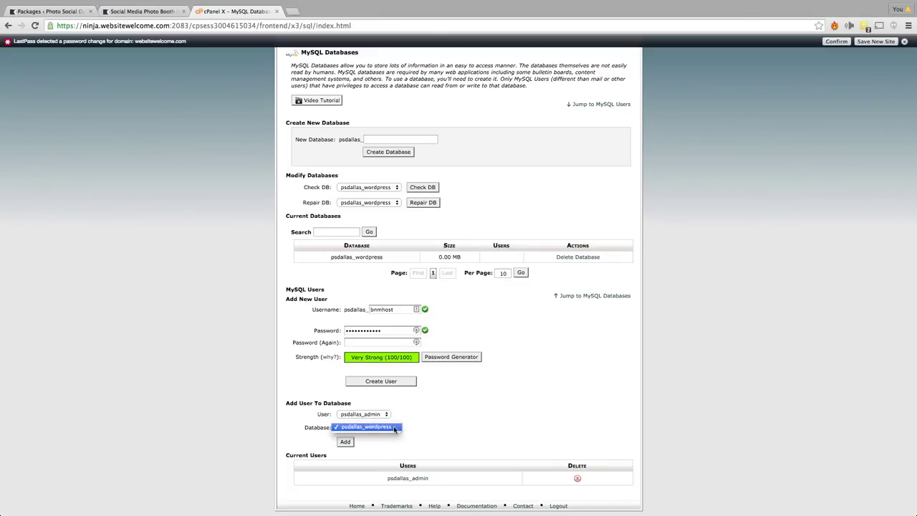
click(394, 427)
click(385, 415)
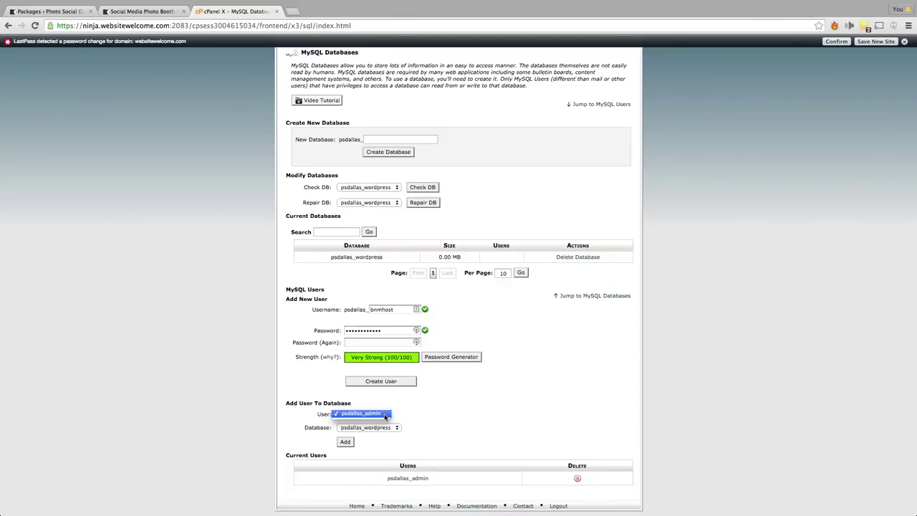
click(385, 414)
Grant psdallas_admin ALL PRIVILEGES on psdallas_wordpress, save, and return to MySQL Databases
click(345, 442)
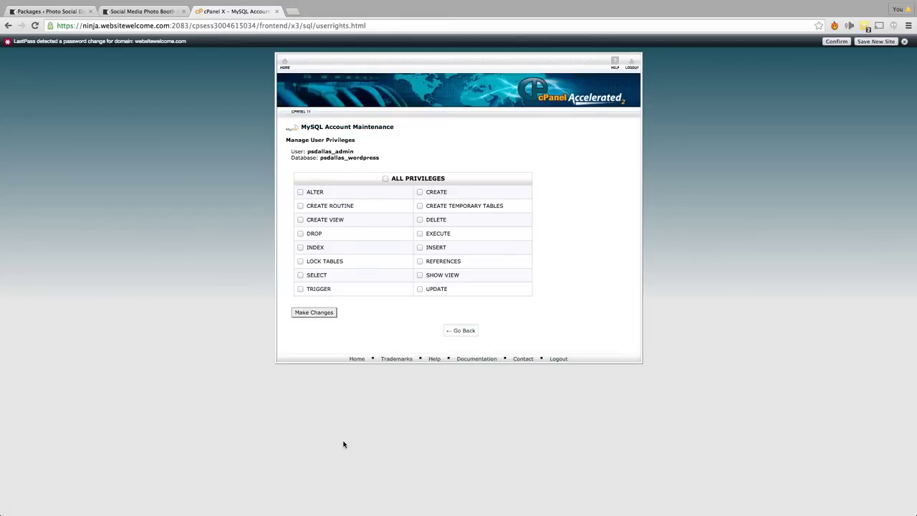
click(385, 178)
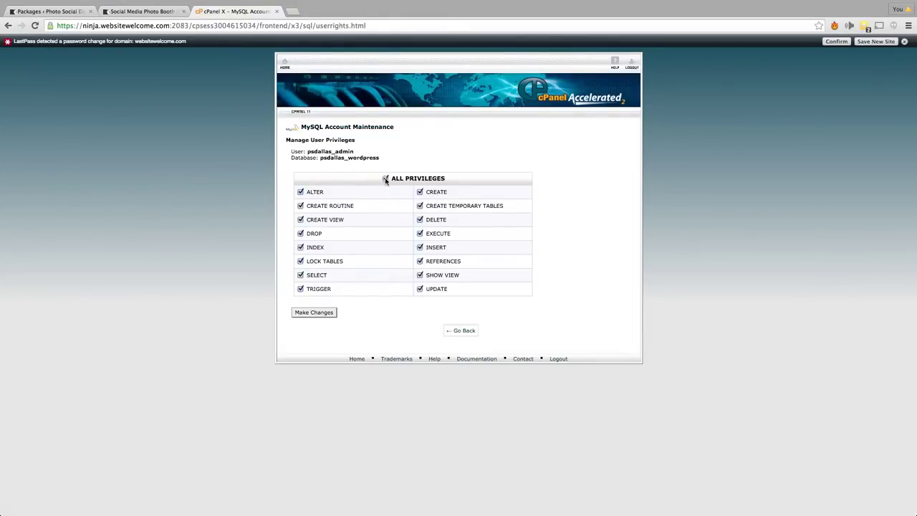
click(315, 313)
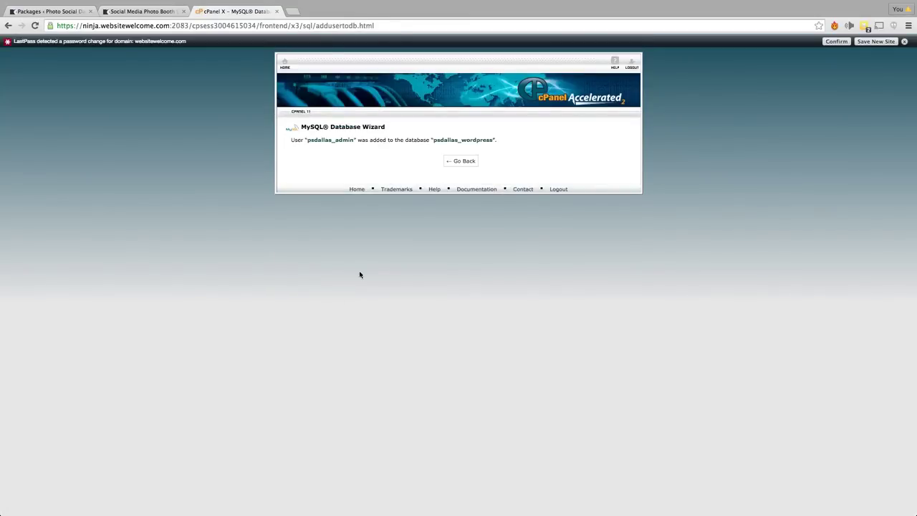
click(464, 161)
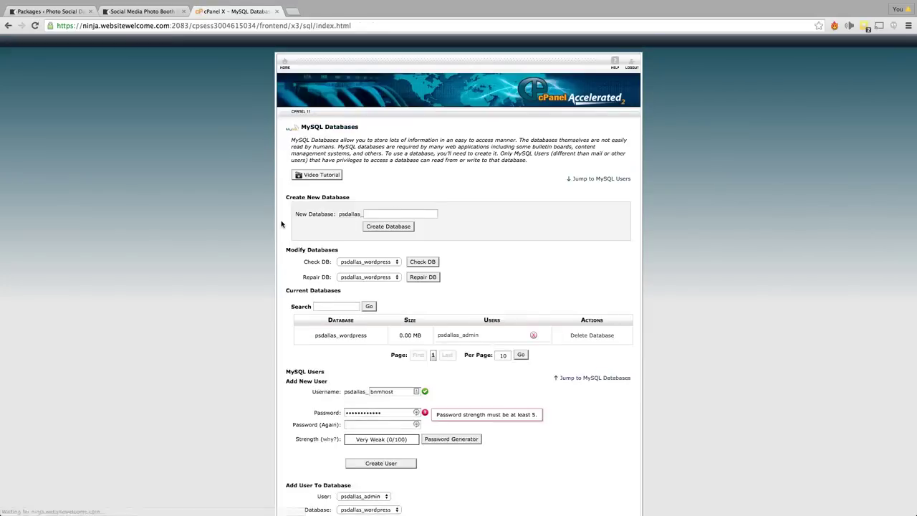
scroll(282, 224, down, 2)
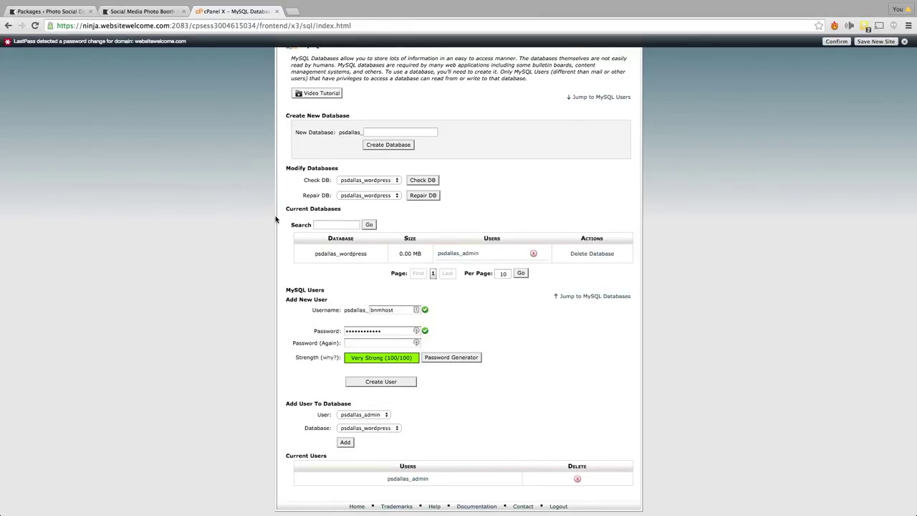
scroll(275, 219, up, 3)
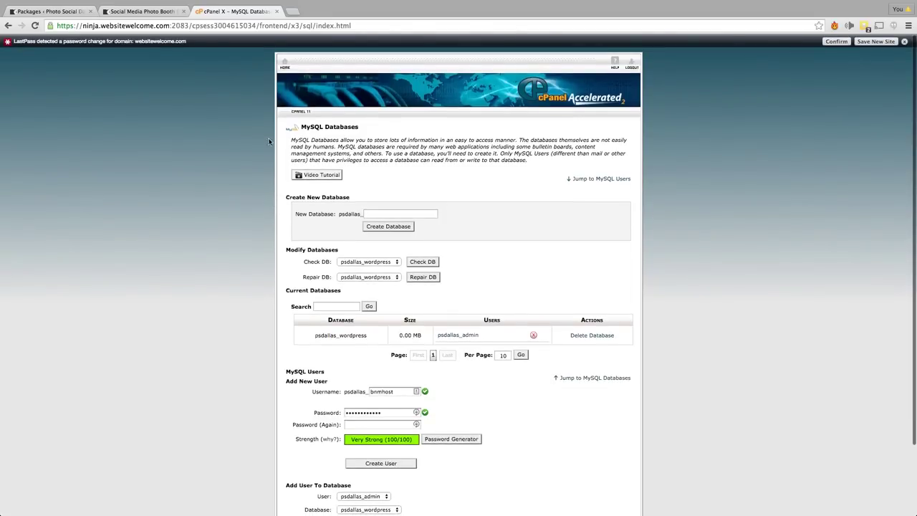
From the cPanel home page, open File Manager at Web Root (public_html/www)
click(286, 66)
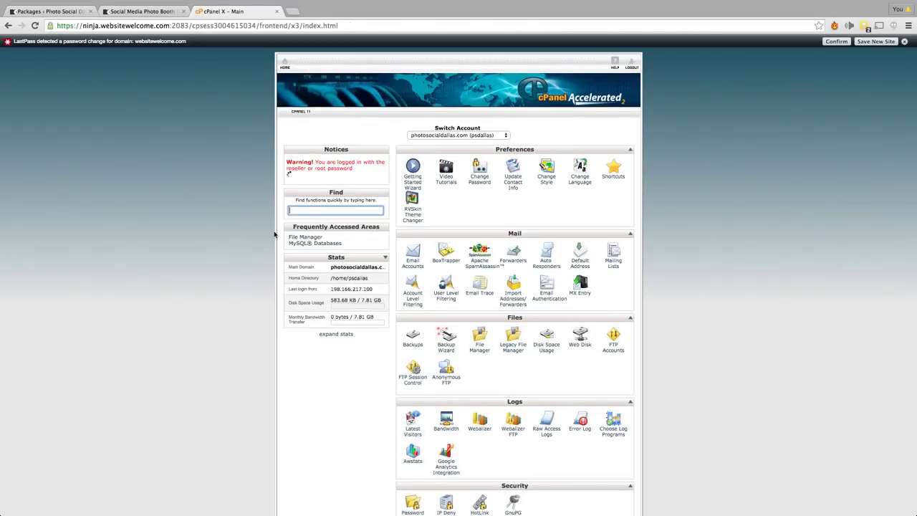
scroll(244, 239, down, 1)
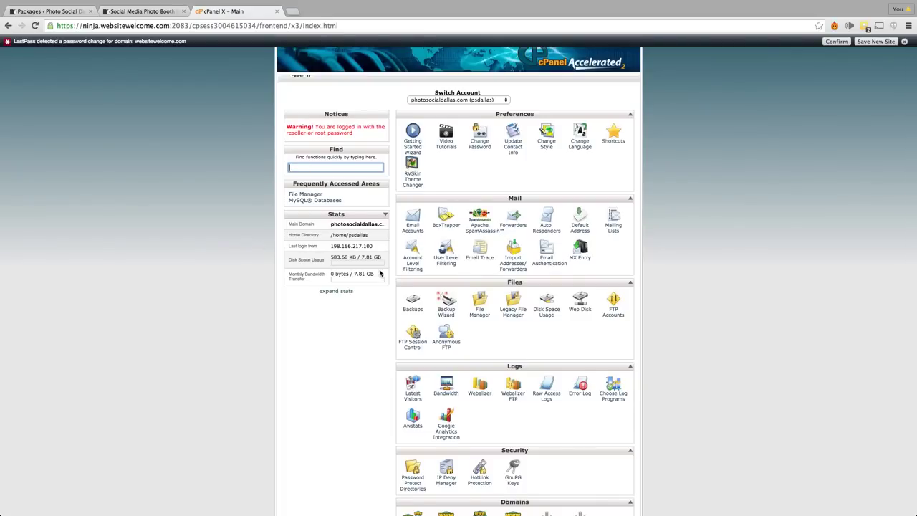
click(479, 304)
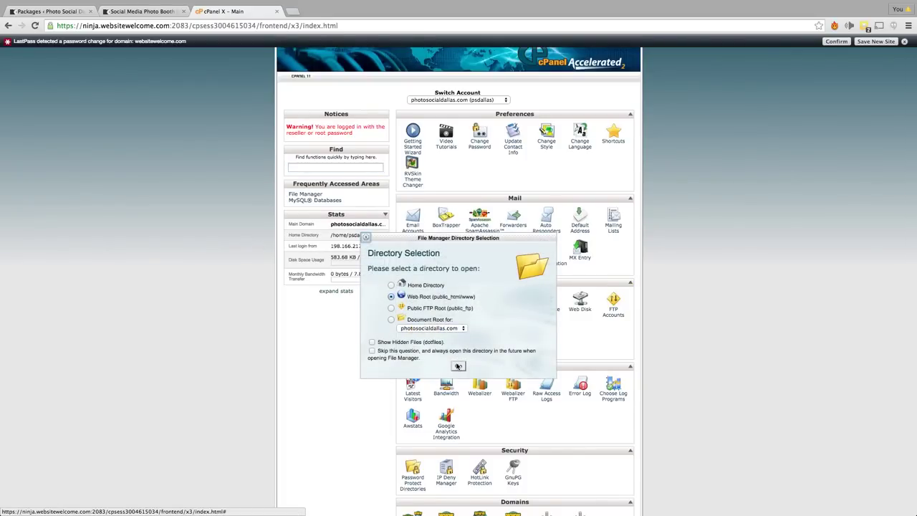
click(458, 367)
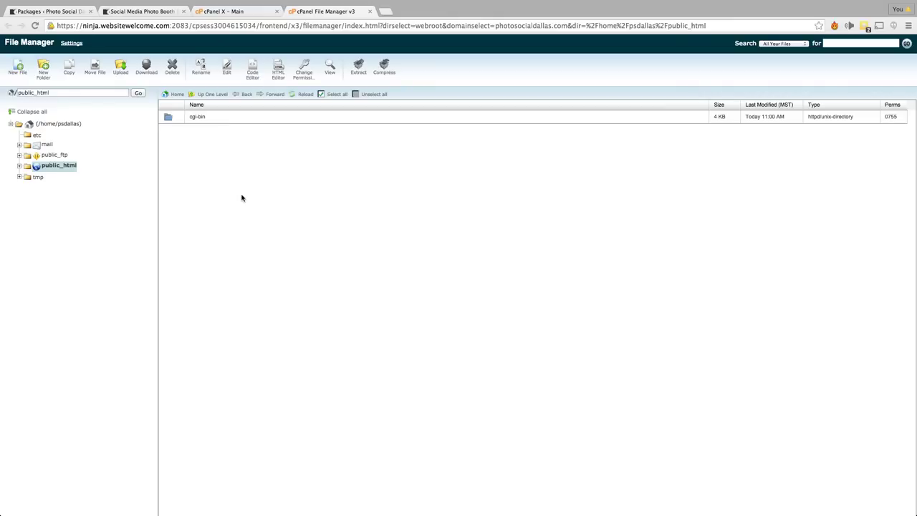
Load photosocialdallas.com in a new tab to see its bare 'Index of /' listing, then return to File Manager
click(385, 13)
text(photos)
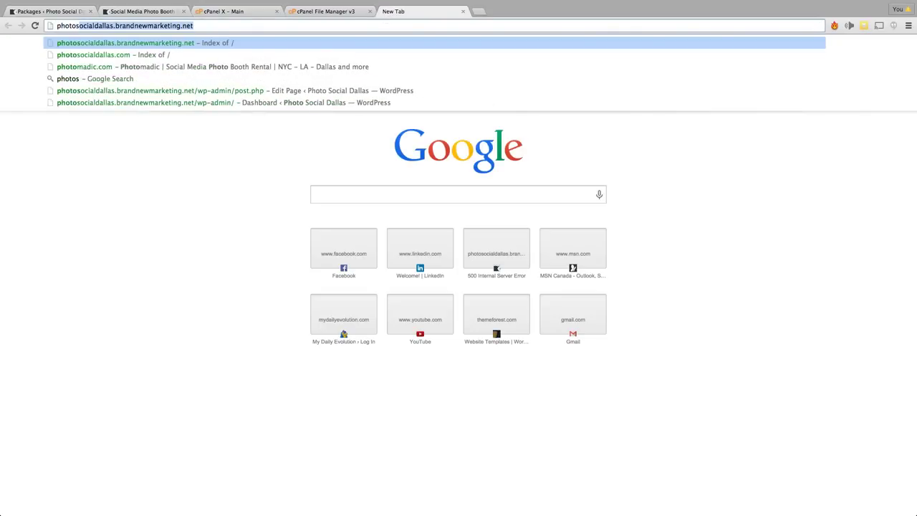
text(ocialdallas.com)
key(Return)
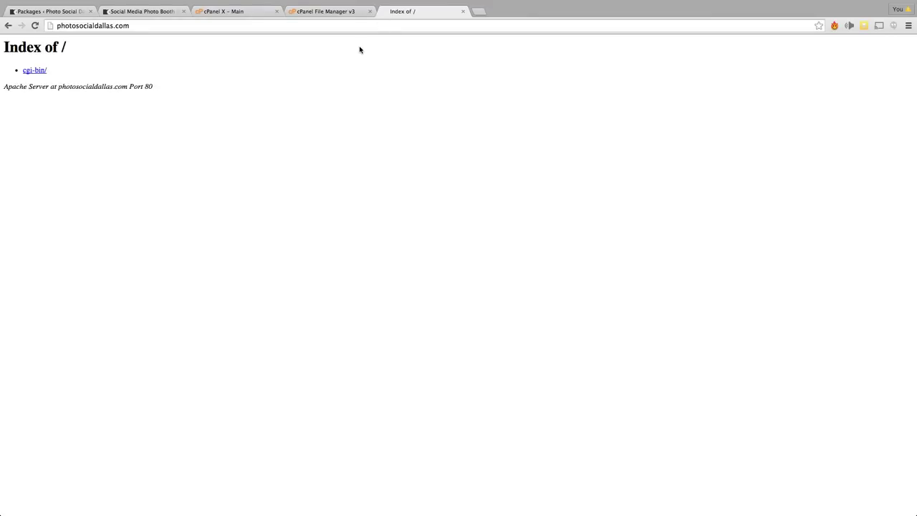
click(316, 16)
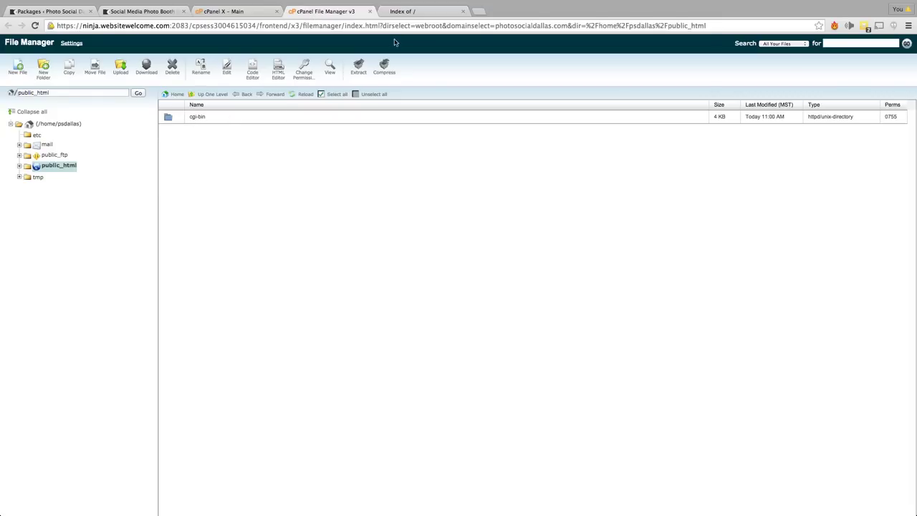
click(403, 13)
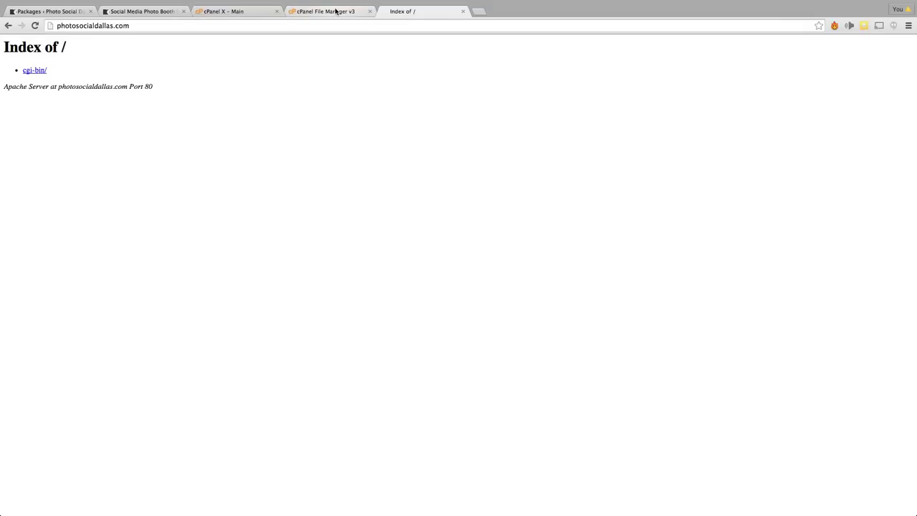
click(334, 12)
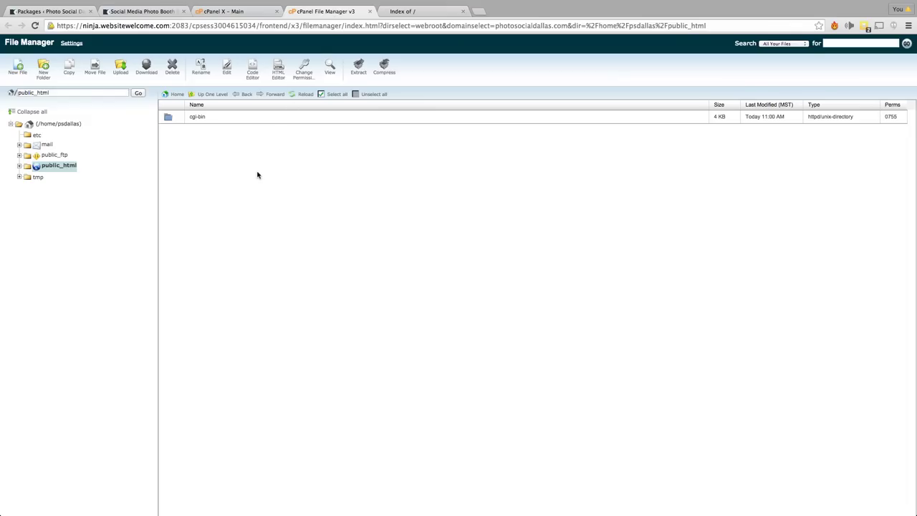
Upload installer.php from the Desktop into public_html and go back to the file listing
click(120, 71)
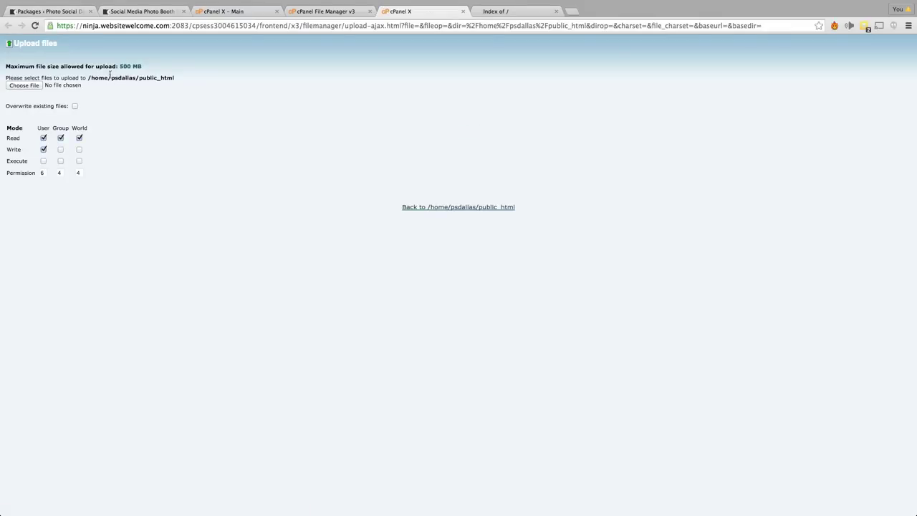
click(35, 88)
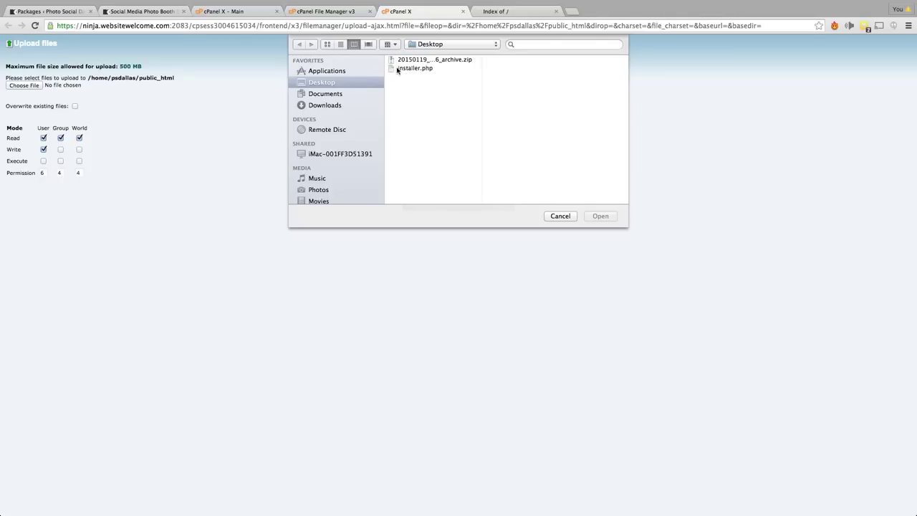
click(403, 69)
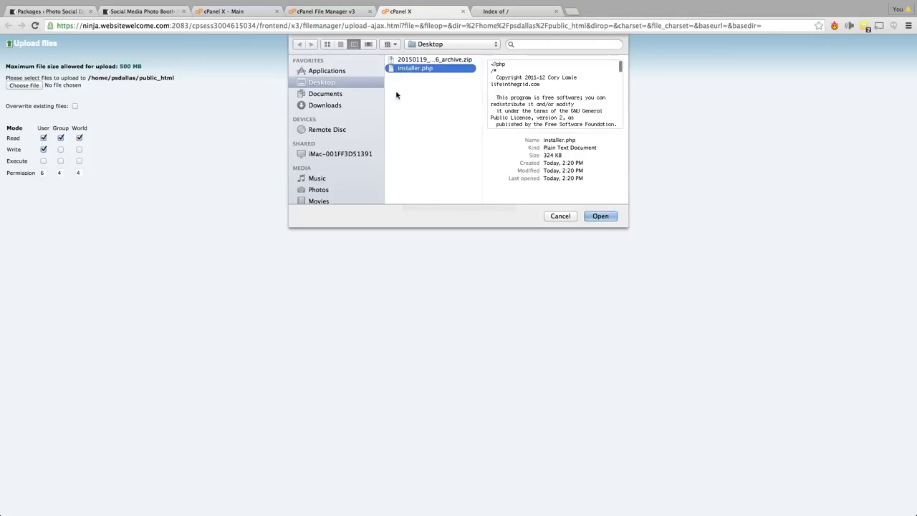
click(601, 218)
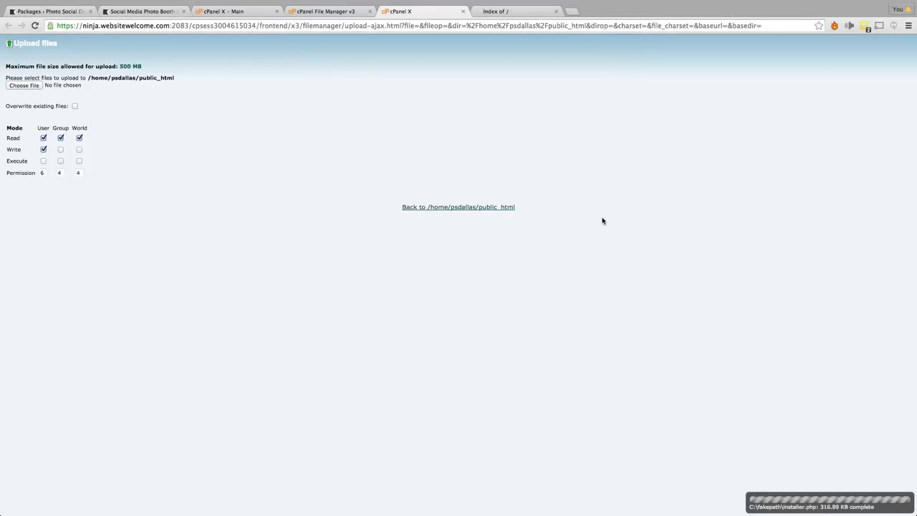
click(473, 210)
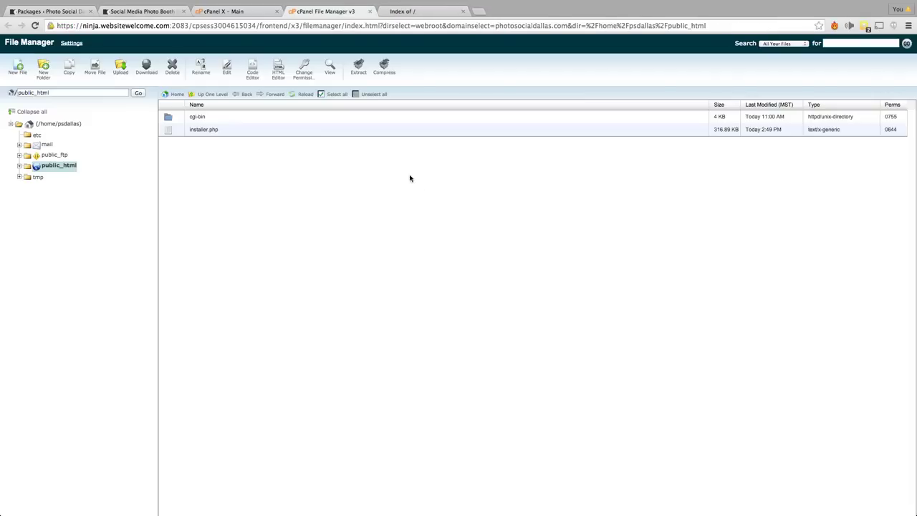
Upload the 39.11 MB Duplicator archive zip from the Desktop into public_html
click(120, 69)
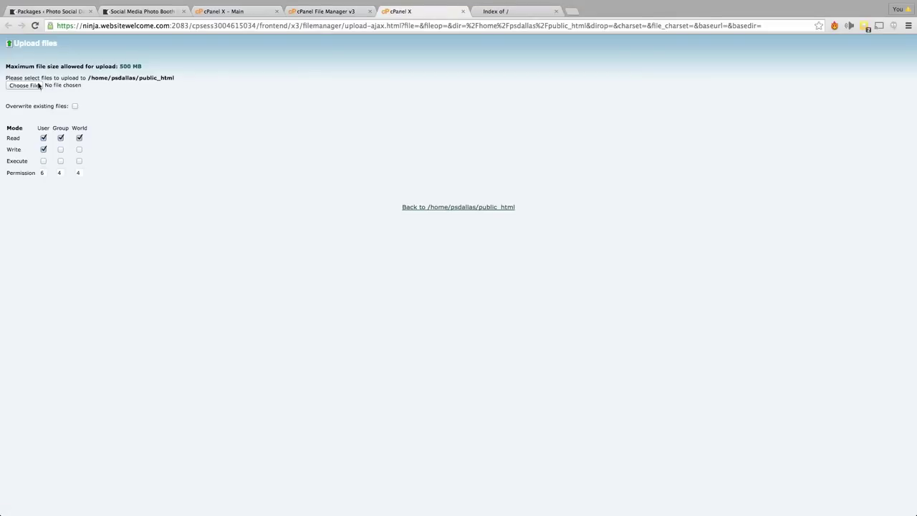
click(26, 86)
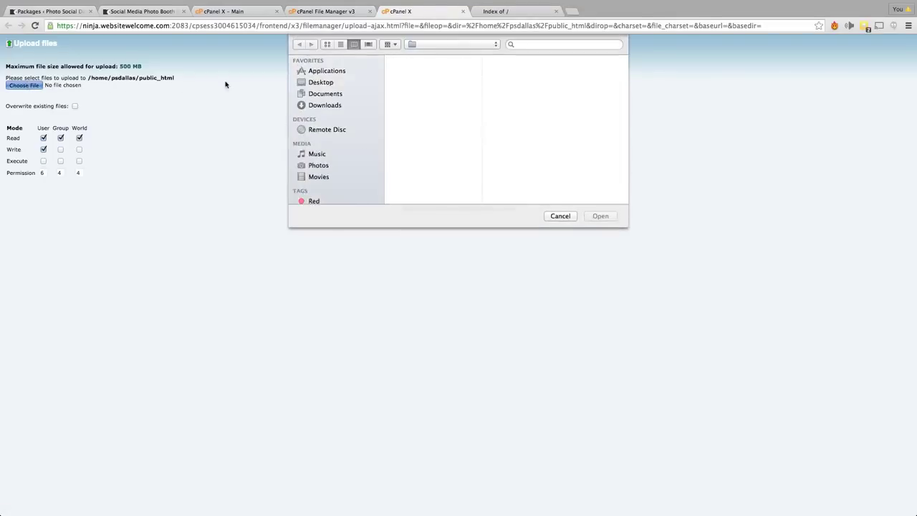
click(421, 61)
click(602, 221)
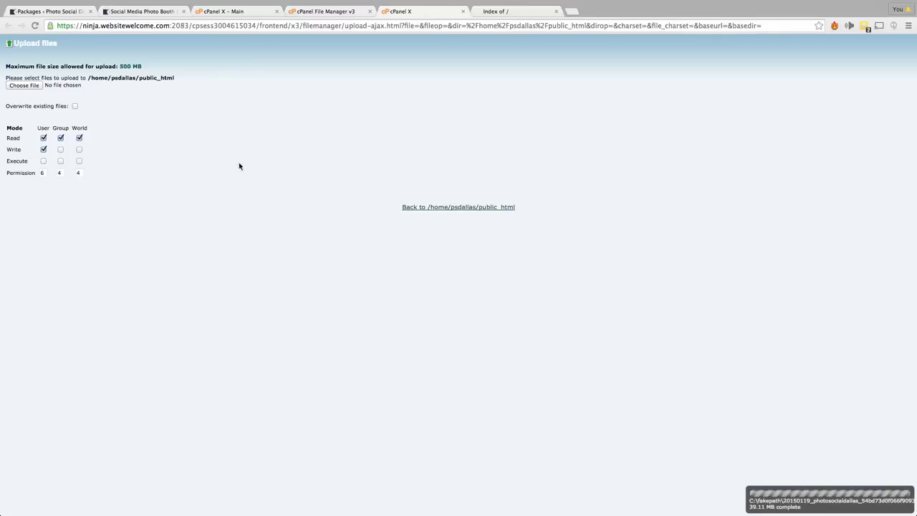
click(425, 208)
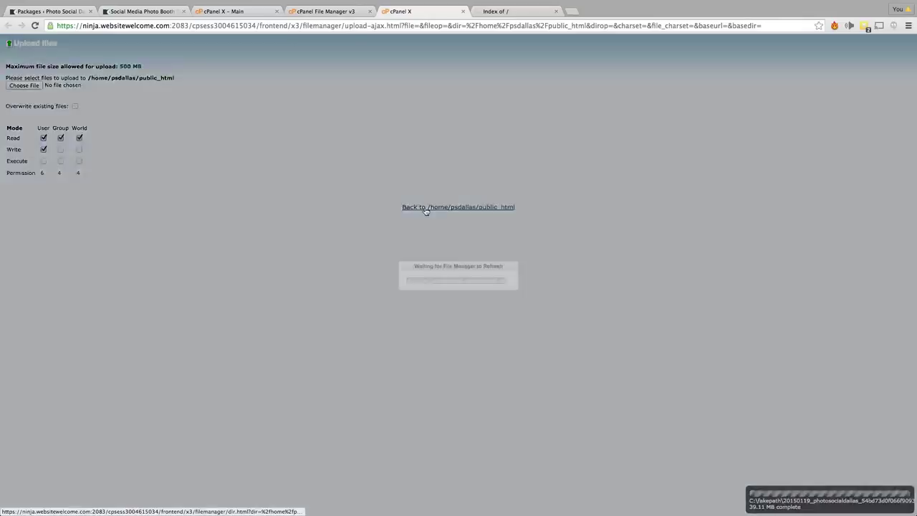
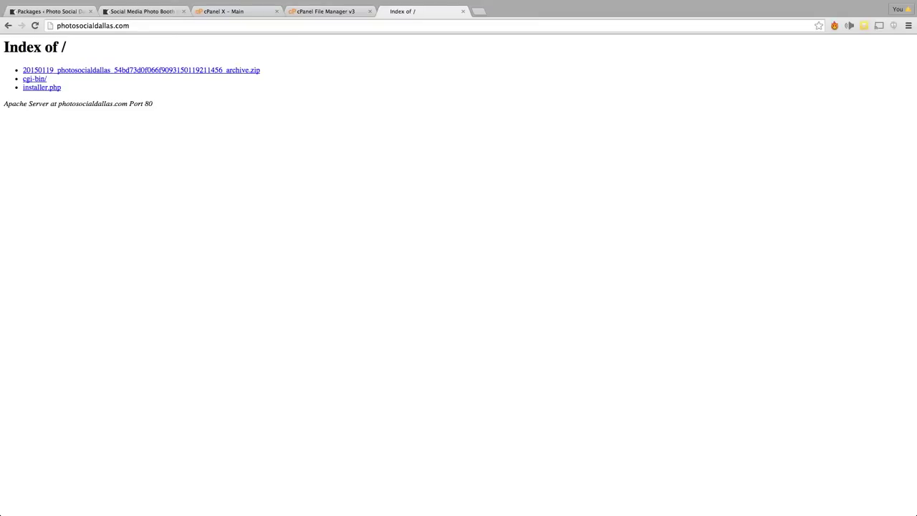
Append /installer.php to the site URL to load the Duplicator installer's Files & Database step
click(376, 24)
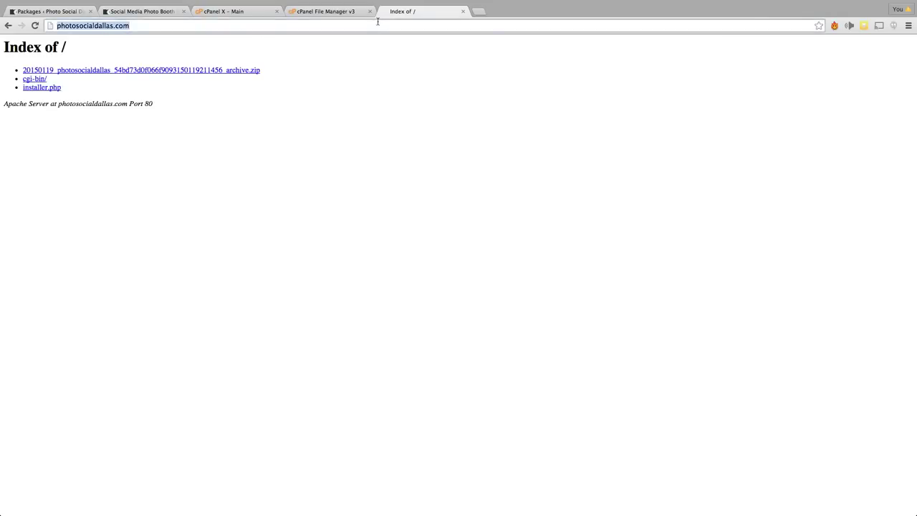
key(Right)
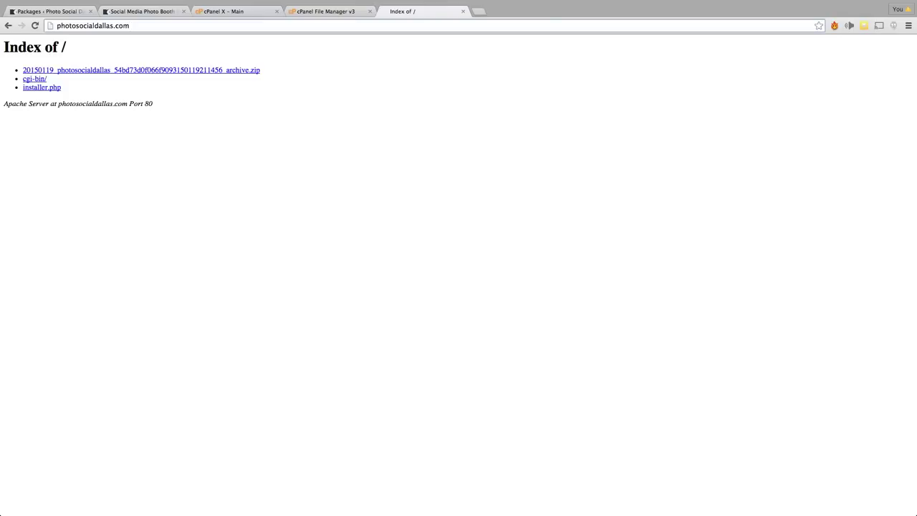
text(/installer.php)
key(Return)
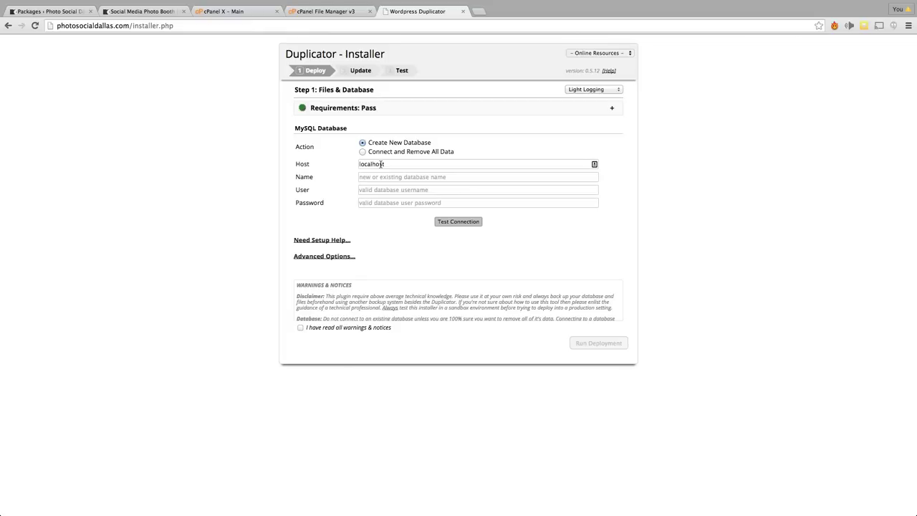
Enter database name psdallas_wordpress, user psdallas_admin and the database password
click(379, 176)
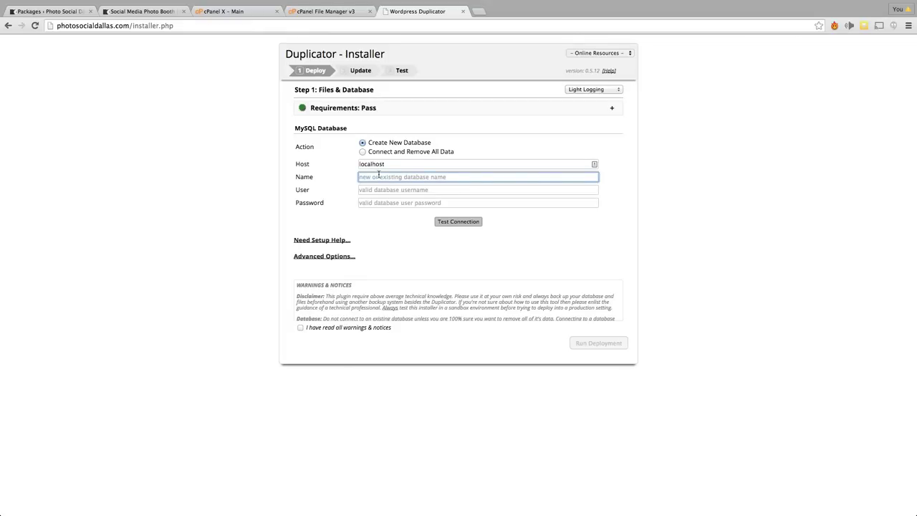
key(Tab)
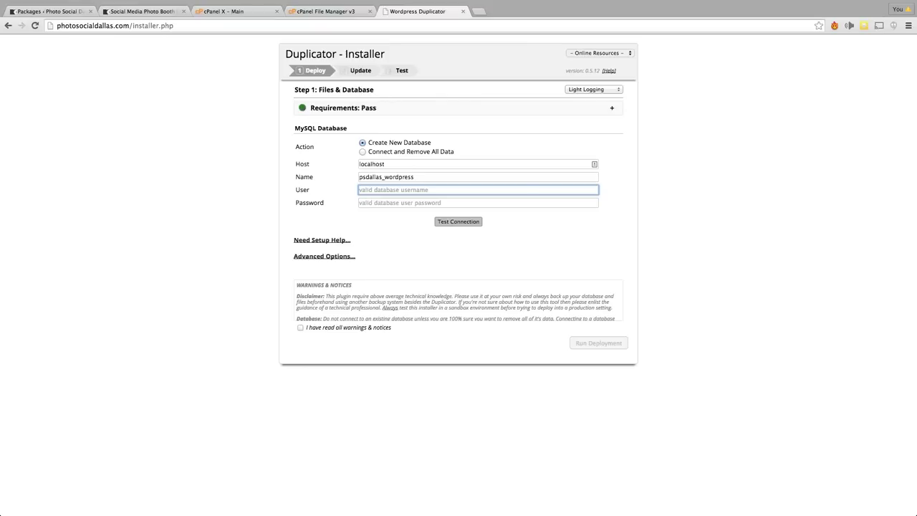
key(BackSpace)
key(BackSpace)
key(BackSpace)
key(BackSpace)
key(BackSpace)
key(Tab)
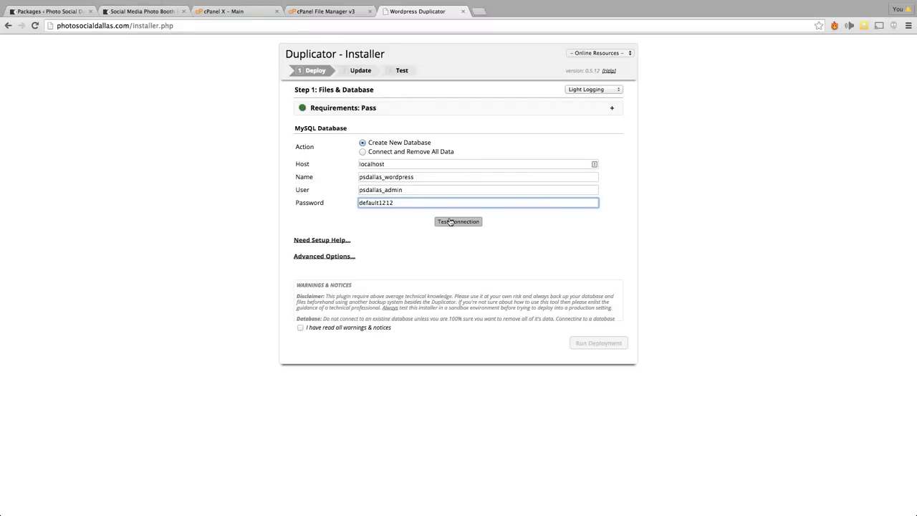
Test the database connection, acknowledge the warnings and notices, and run the deployment
click(450, 223)
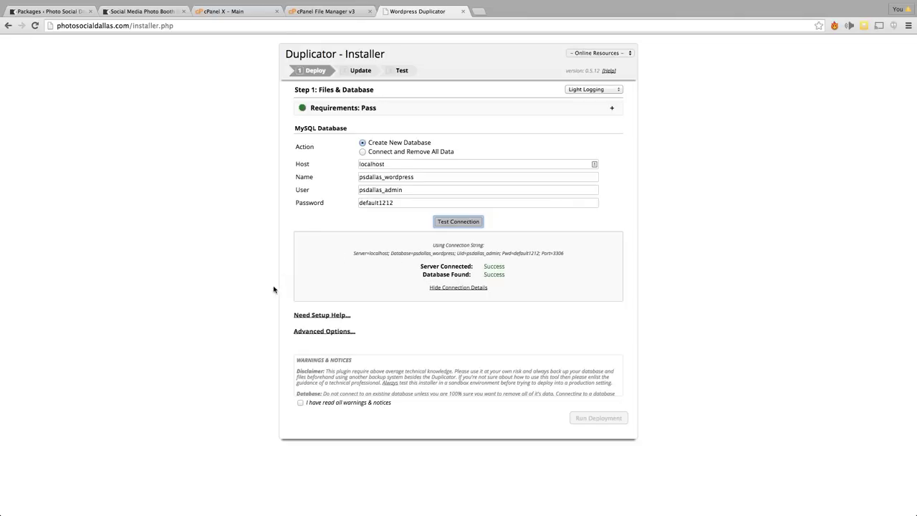
click(301, 403)
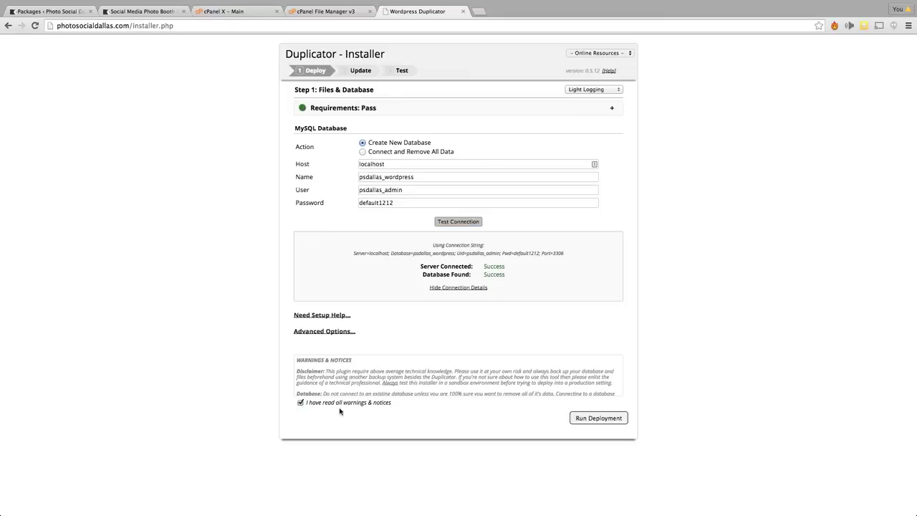
click(582, 419)
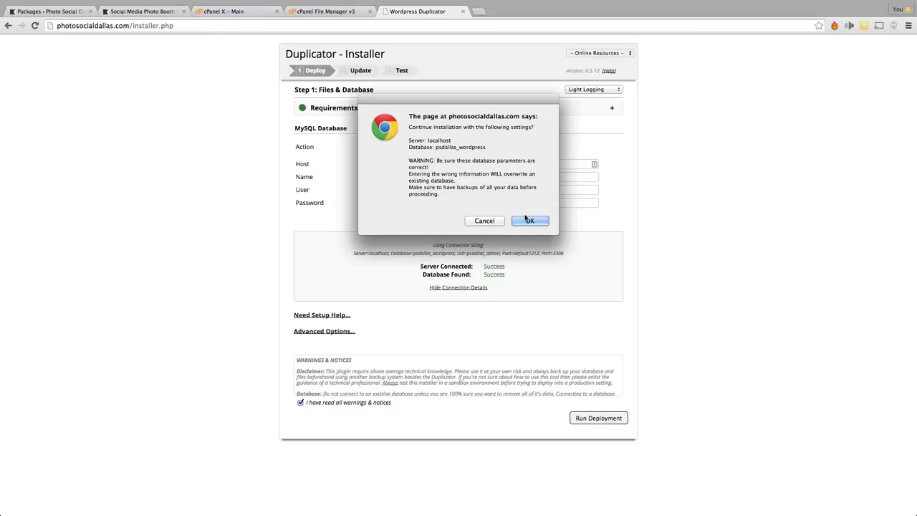
Confirm the database settings, then apply the new URL, path and title update
click(527, 220)
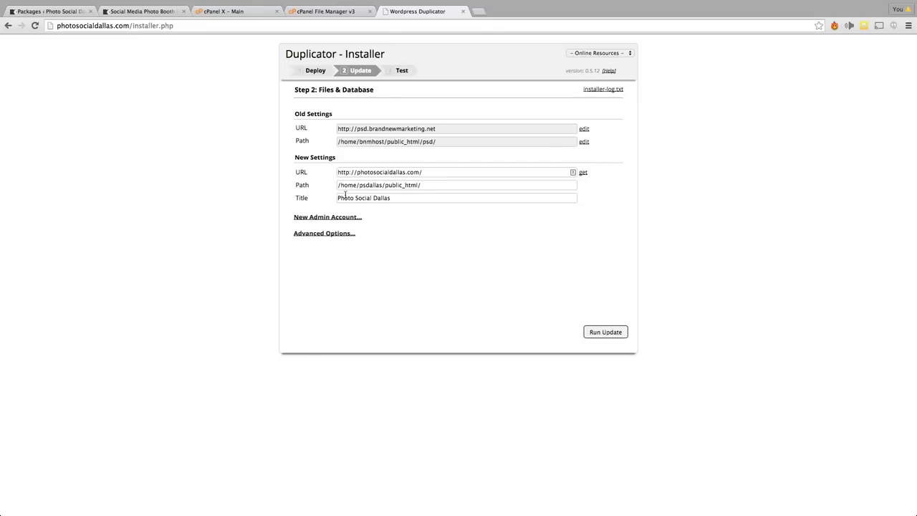
click(601, 333)
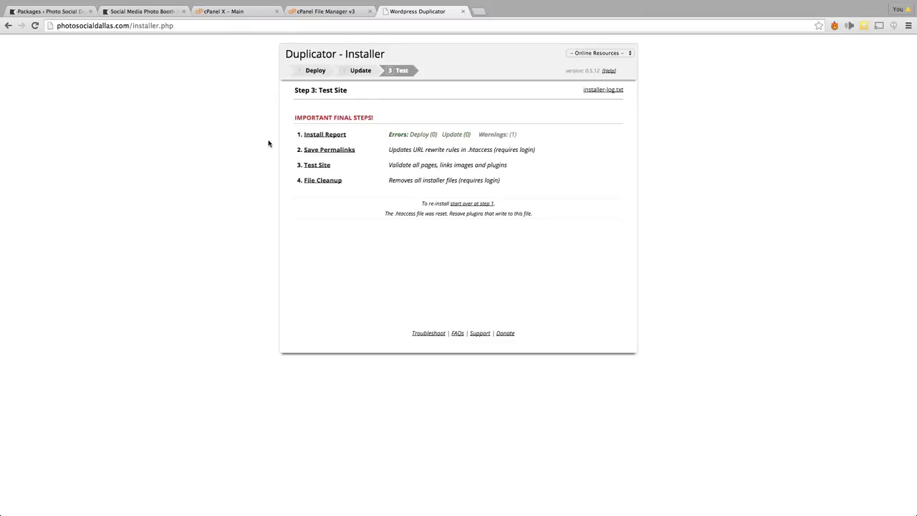
Go to Save Permalinks, log in with the admin username and pasted password, dismiss the password prompt
click(320, 152)
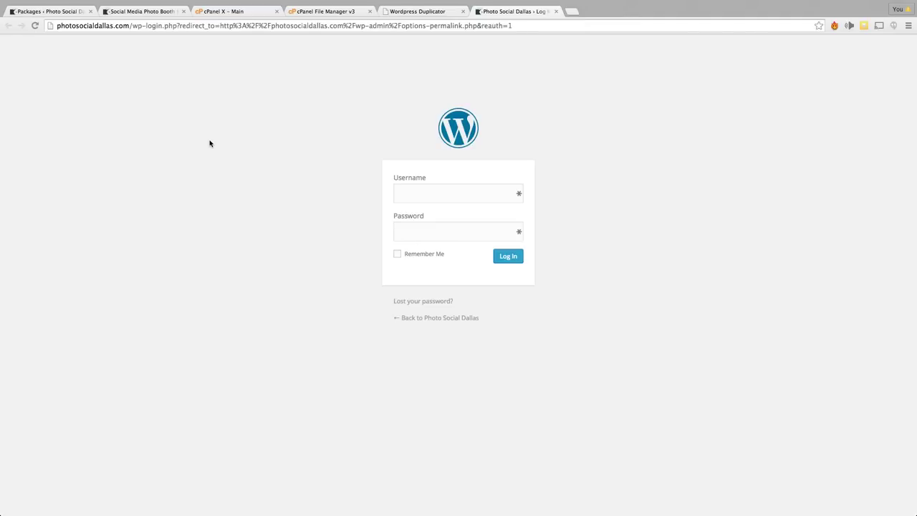
click(414, 189)
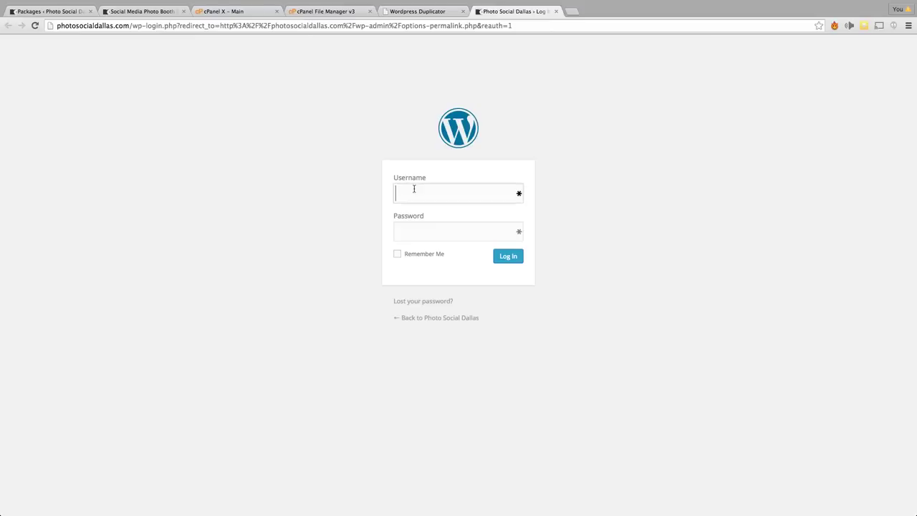
text(admin)
key(Tab)
key(super+v)
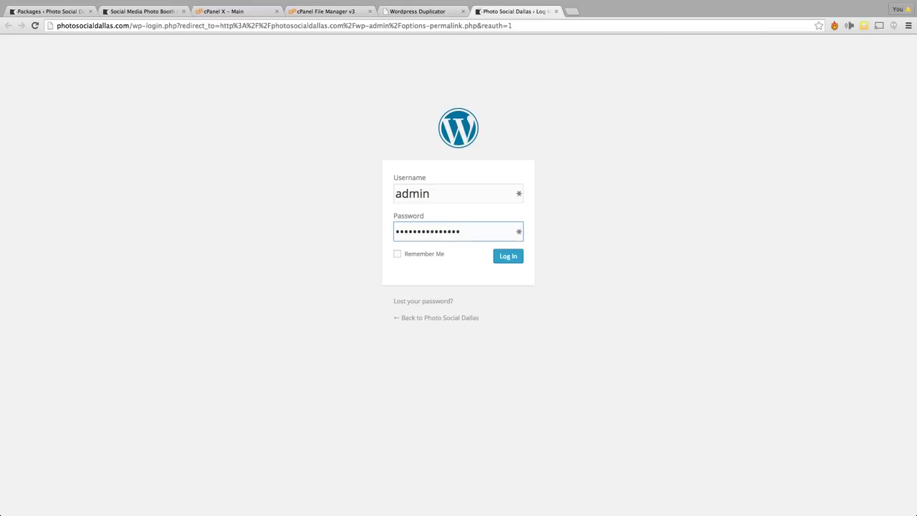
click(514, 259)
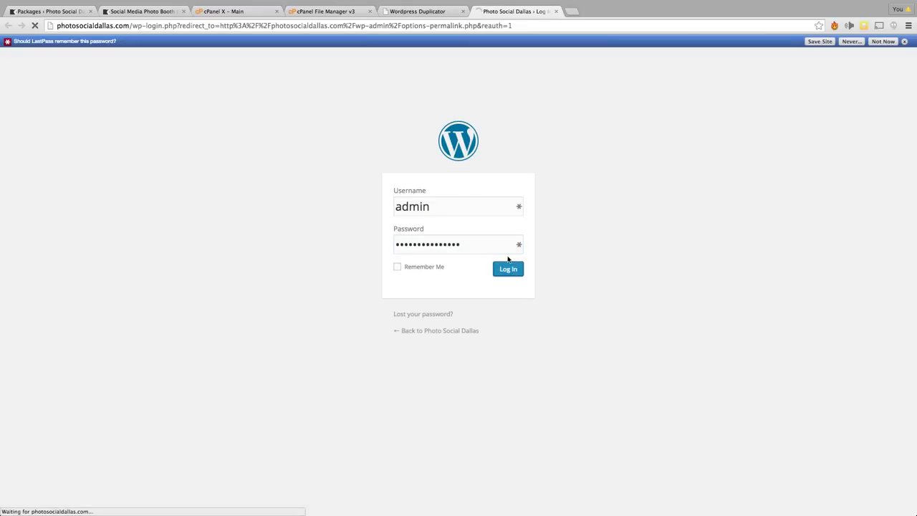
click(905, 42)
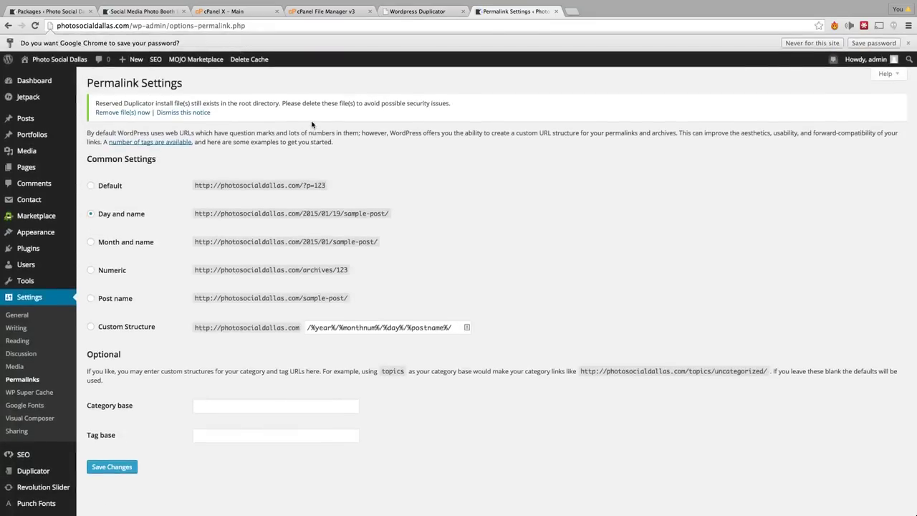
Save the Day and name permalinks and remove installer.php and the other installer files
click(908, 43)
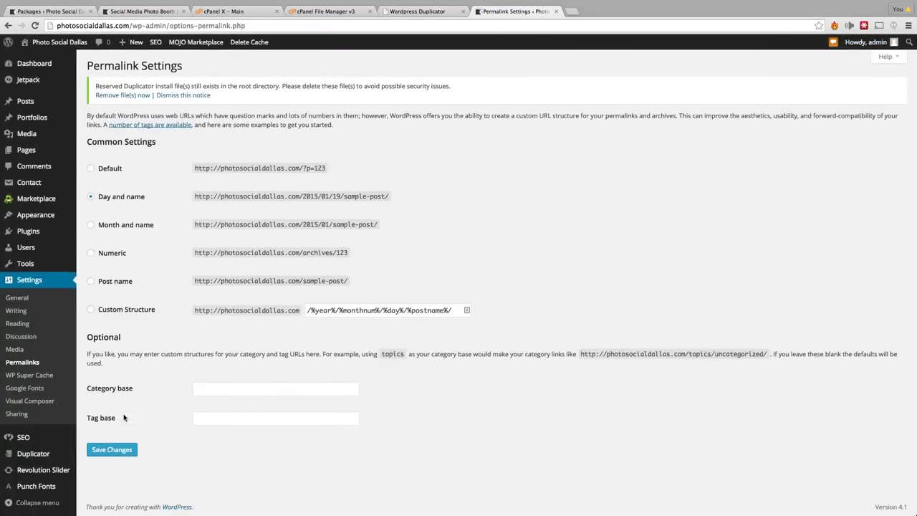
click(120, 447)
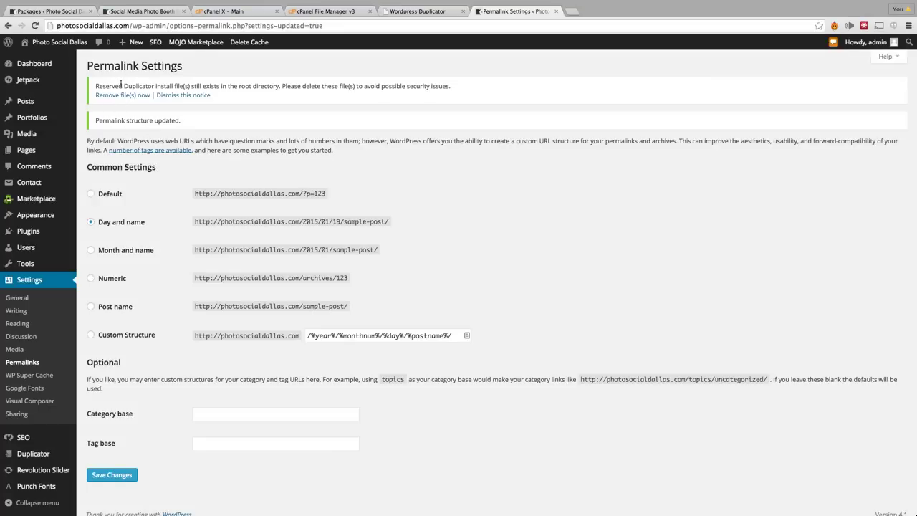
click(123, 97)
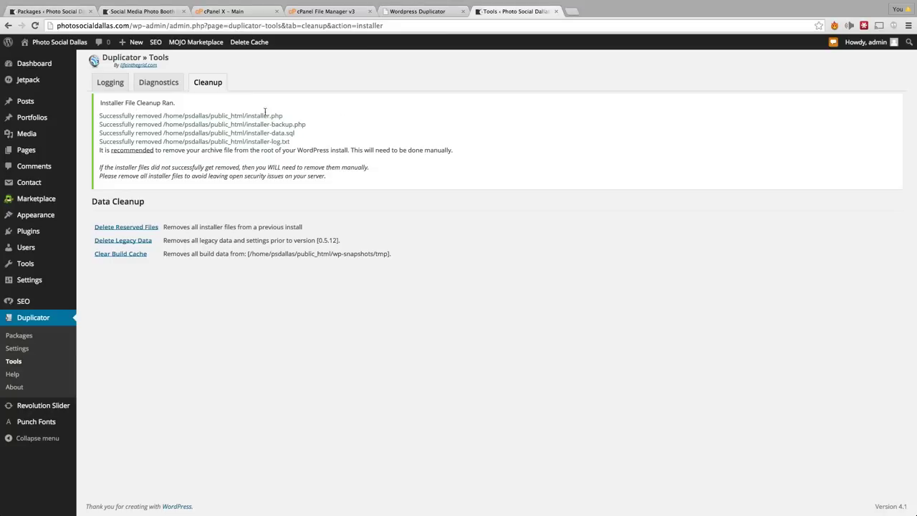
Load photosocialdallas.com in a new tab and scroll through its home page
click(570, 14)
text(photosocialda)
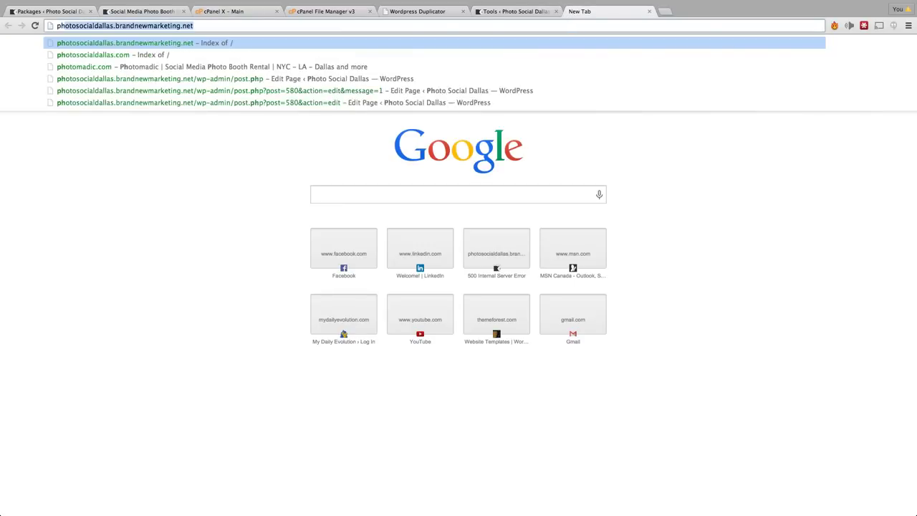
text(llas.com)
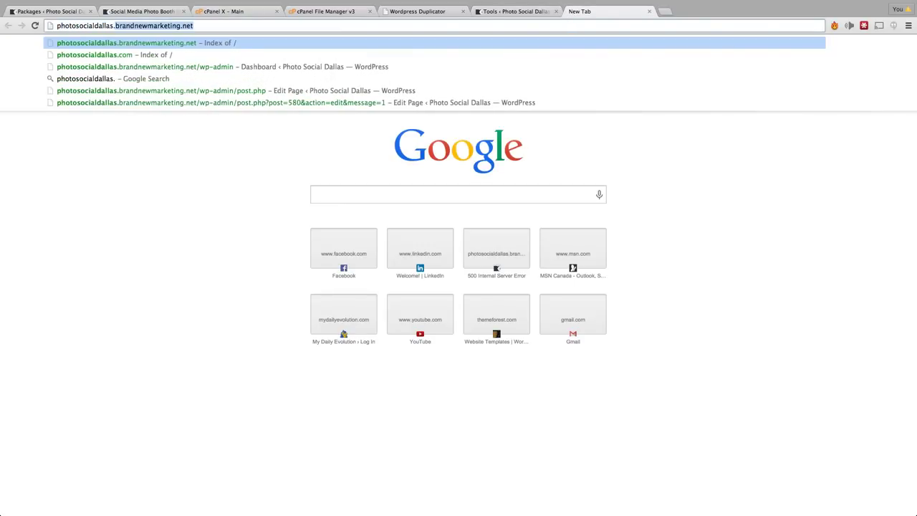
key(Return)
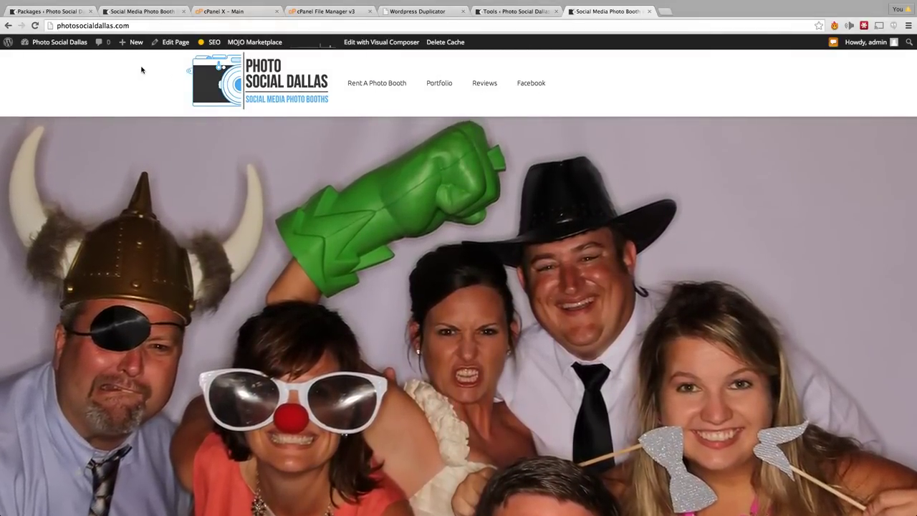
scroll(142, 69, down, 2)
scroll(140, 67, down, 5)
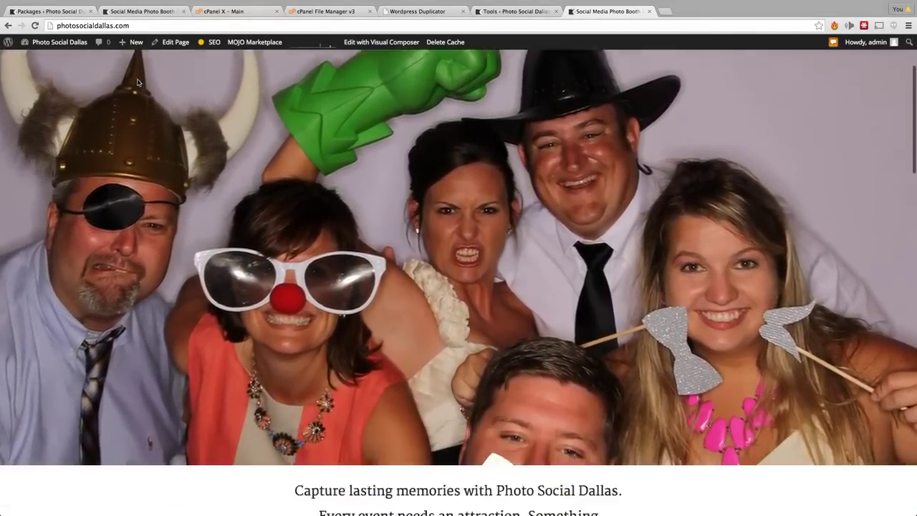
scroll(134, 97, down, 6)
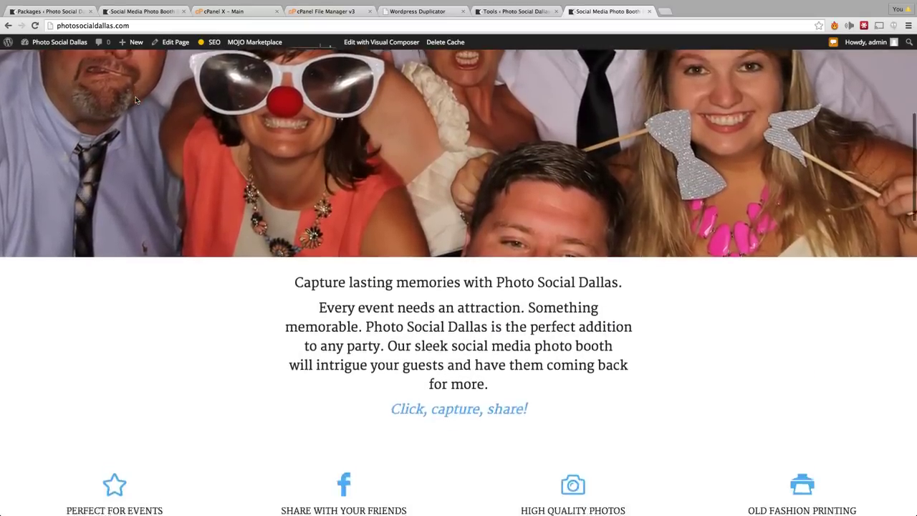
scroll(164, 178, down, 18)
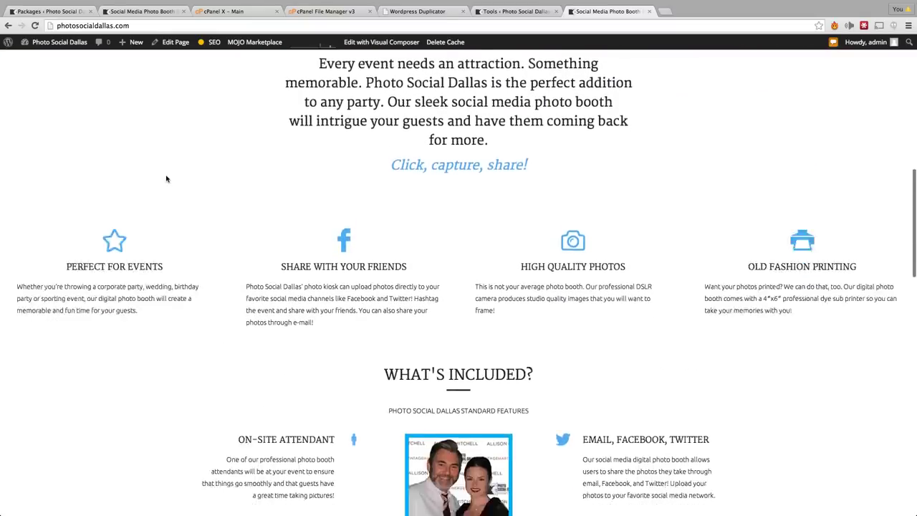
scroll(161, 177, down, 20)
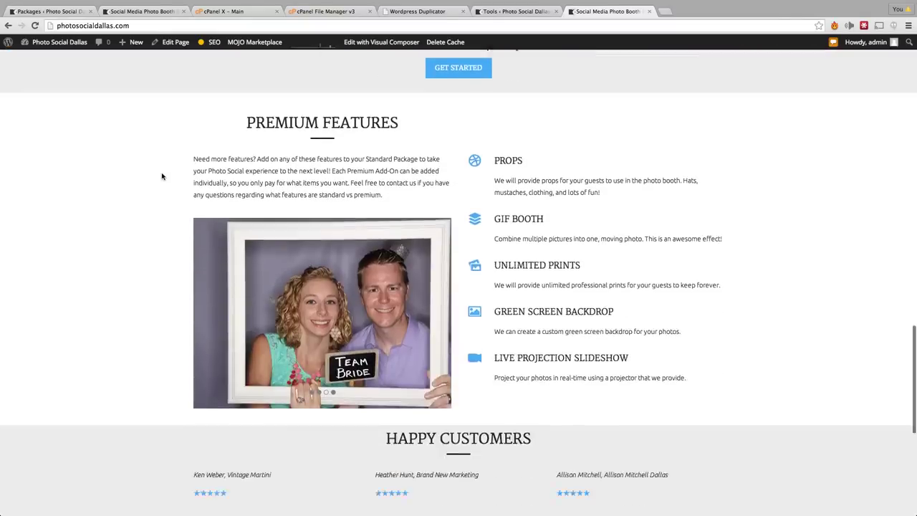
scroll(162, 177, up, 20)
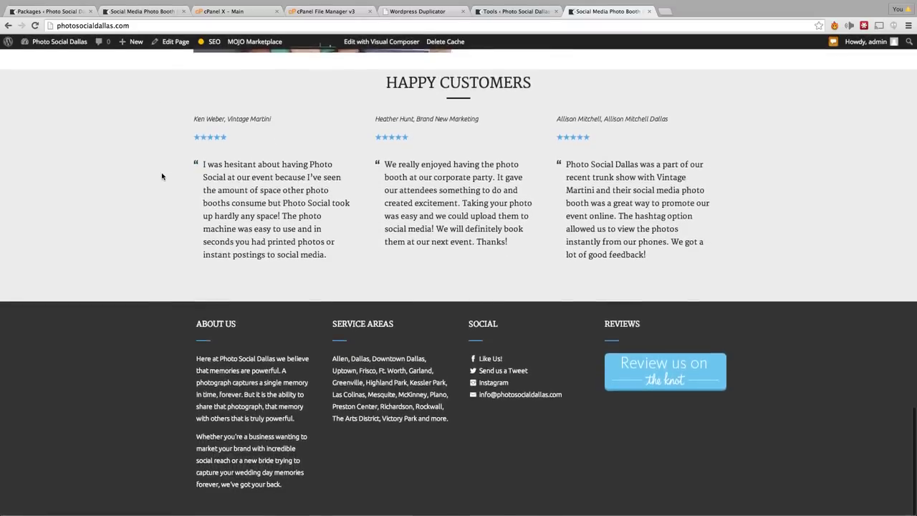
scroll(162, 176, up, 20)
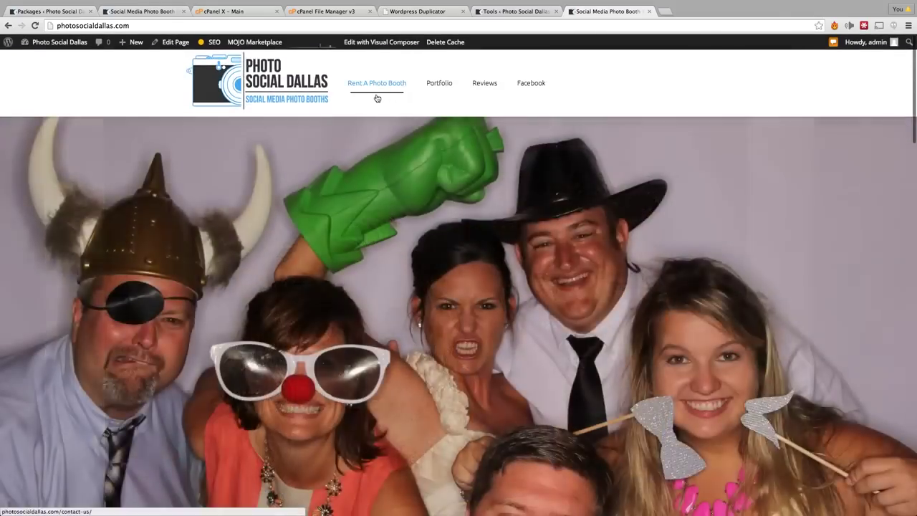
Check the Rent A Photo Booth and Portfolio pages, then return home via the logo
click(376, 96)
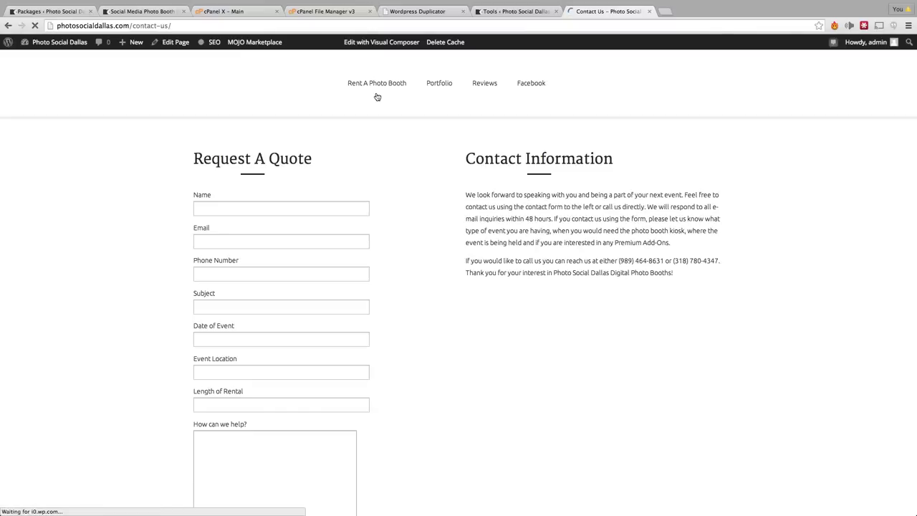
scroll(394, 139, down, 3)
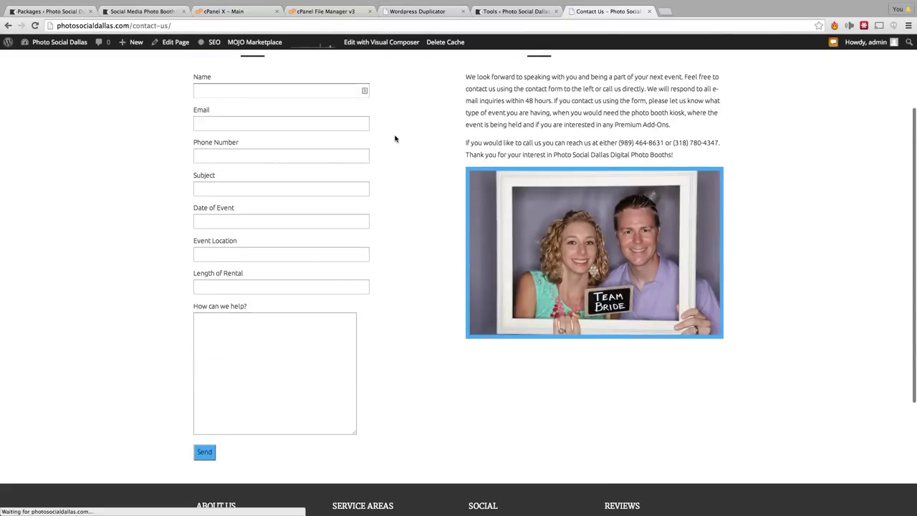
scroll(395, 139, up, 3)
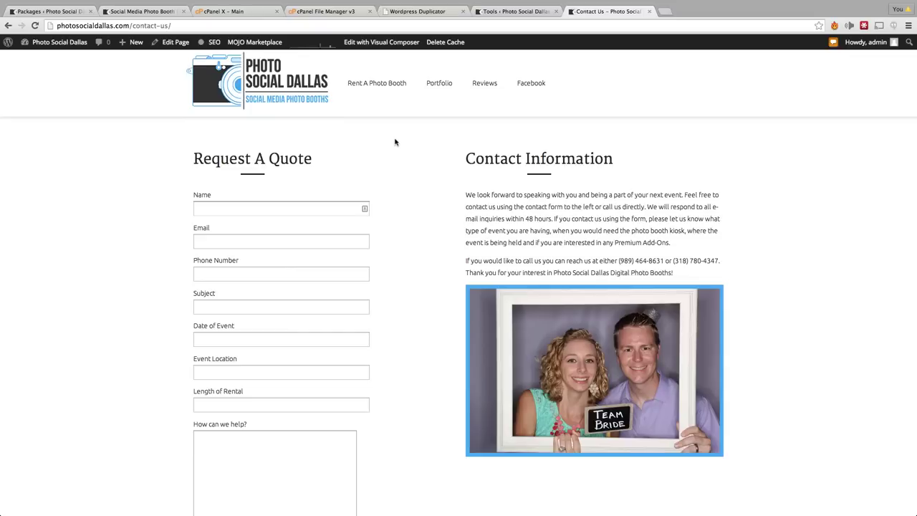
click(445, 91)
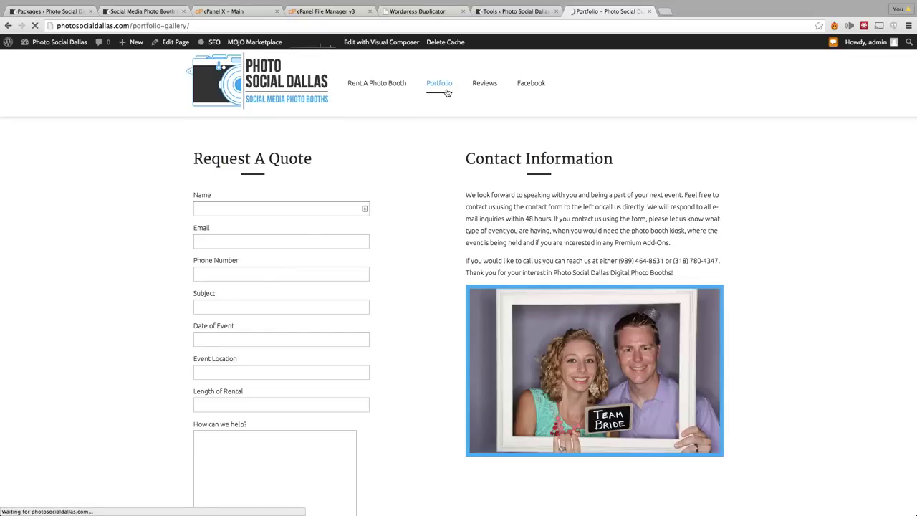
scroll(115, 150, down, 10)
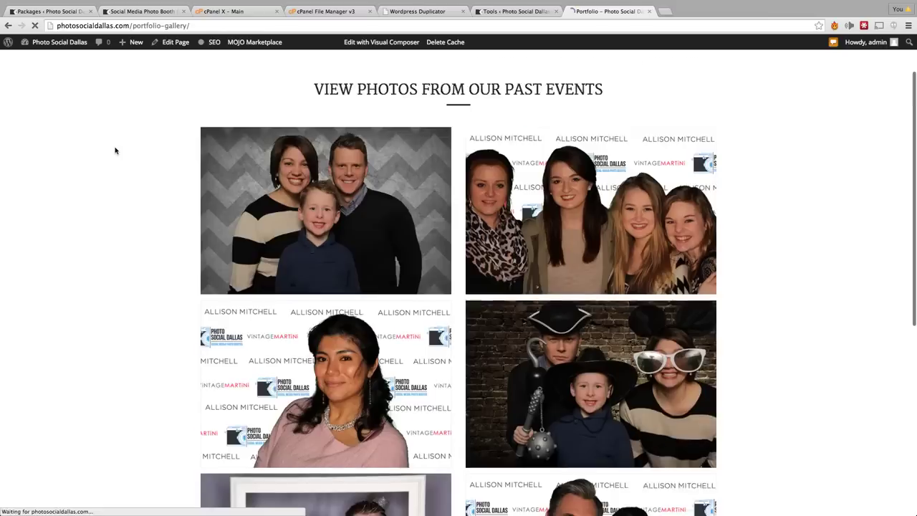
scroll(114, 151, up, 10)
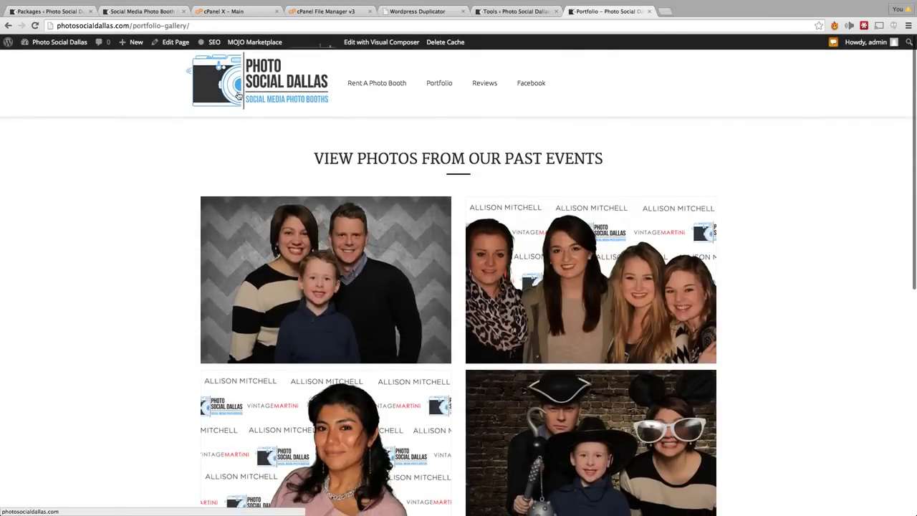
click(243, 91)
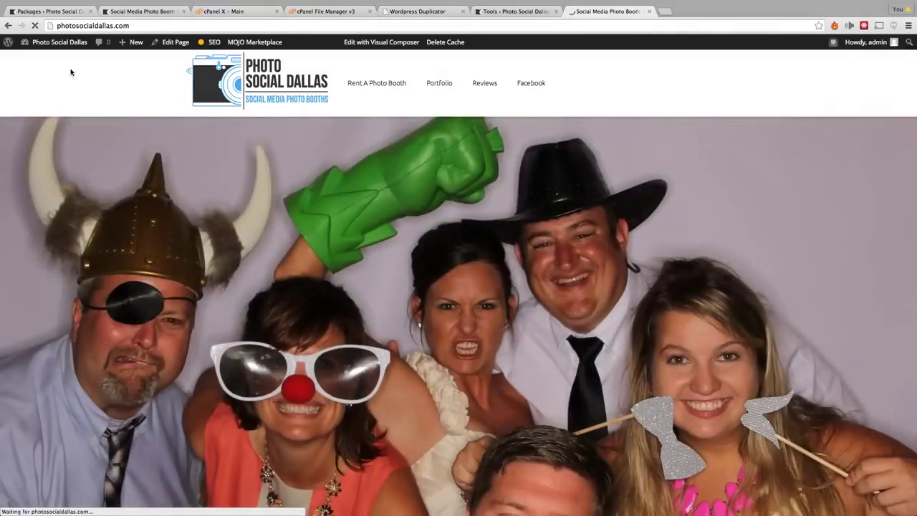
Open the photosocialdallas.com WordPress admin Dashboard from the admin bar
click(43, 60)
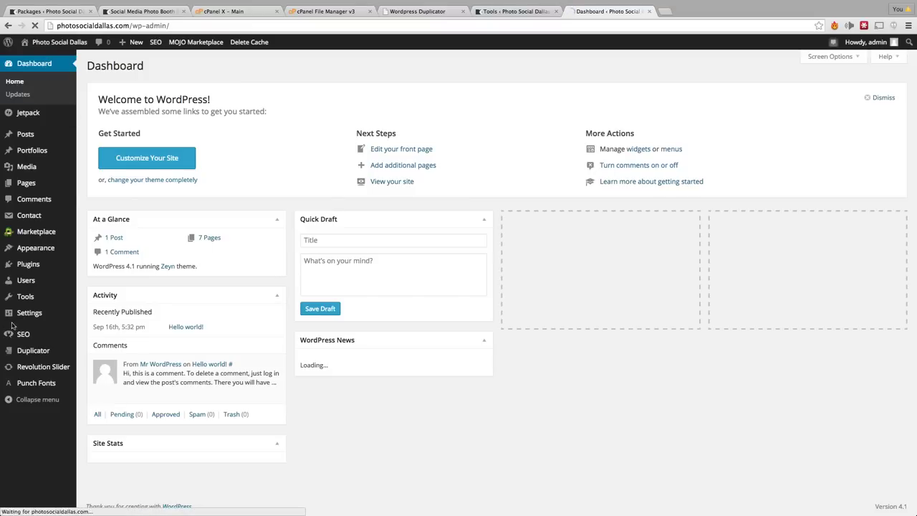
mouse_move(28, 333)
mouse_move(42, 356)
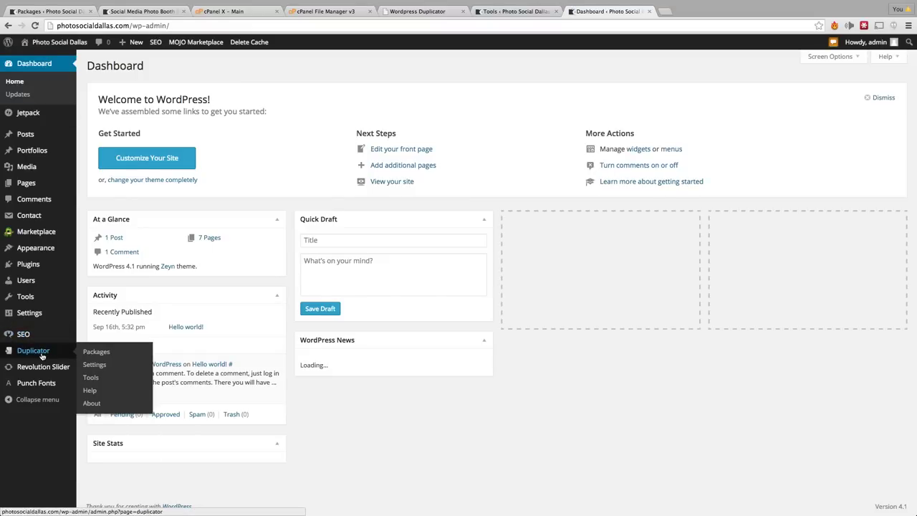